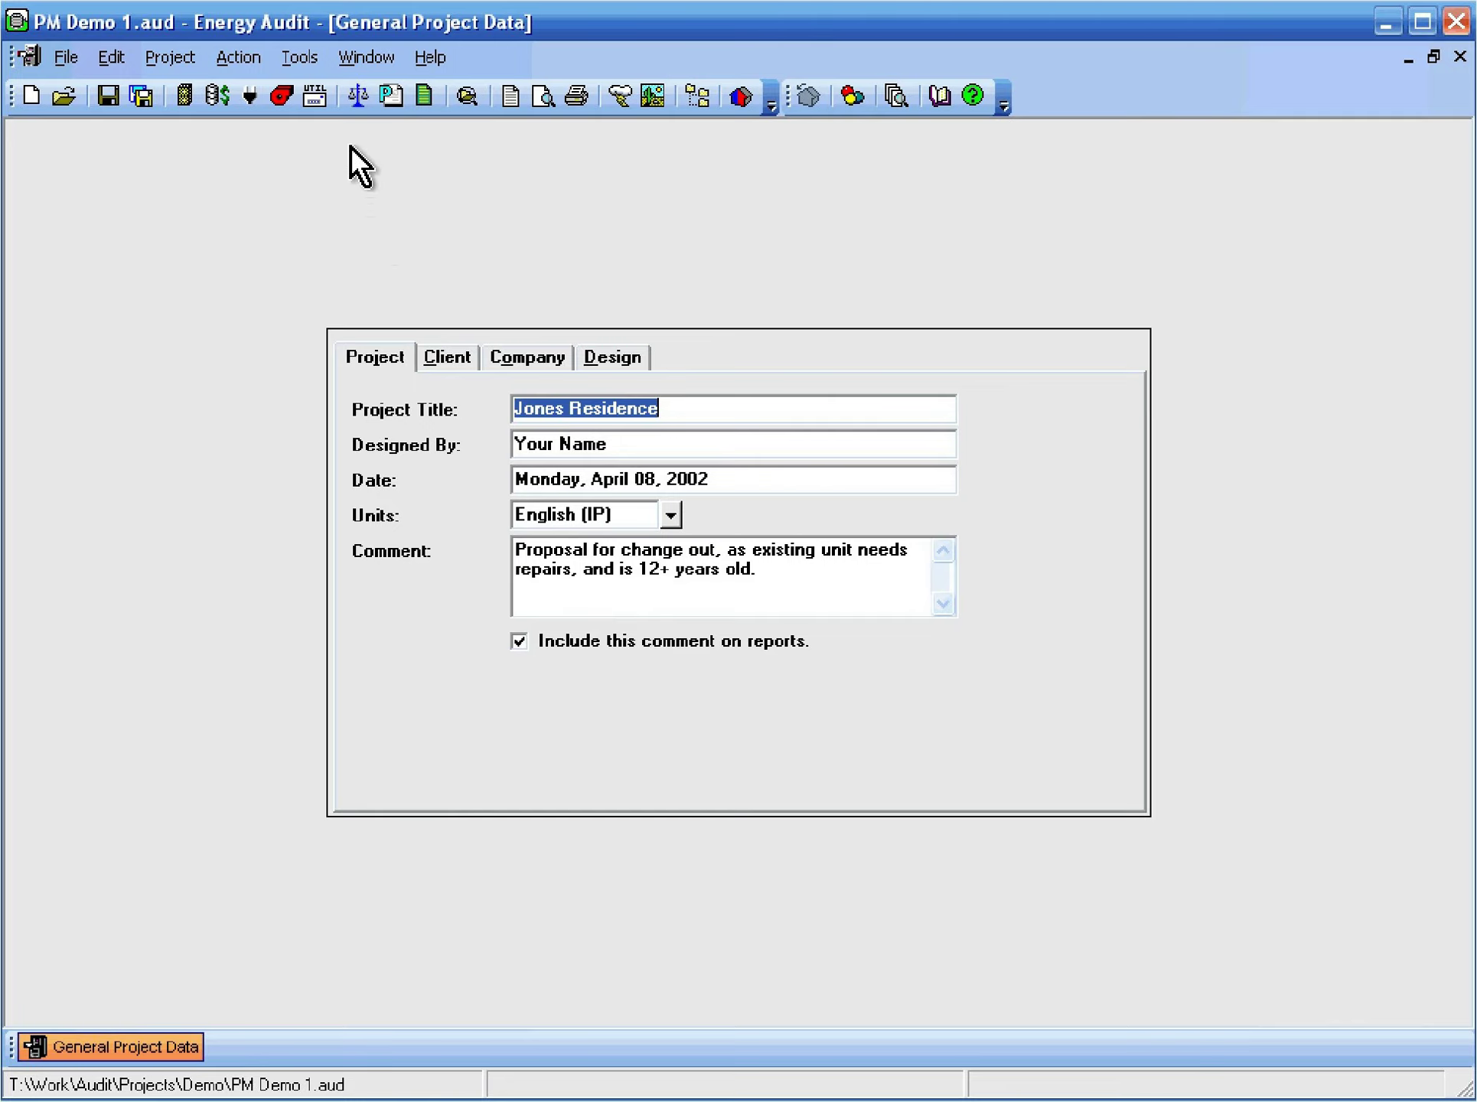
Start a new proposal from the One Page Example Proposal.pmt template and preview its header
{"action": "left_click", "coordinate": [400, 94]}
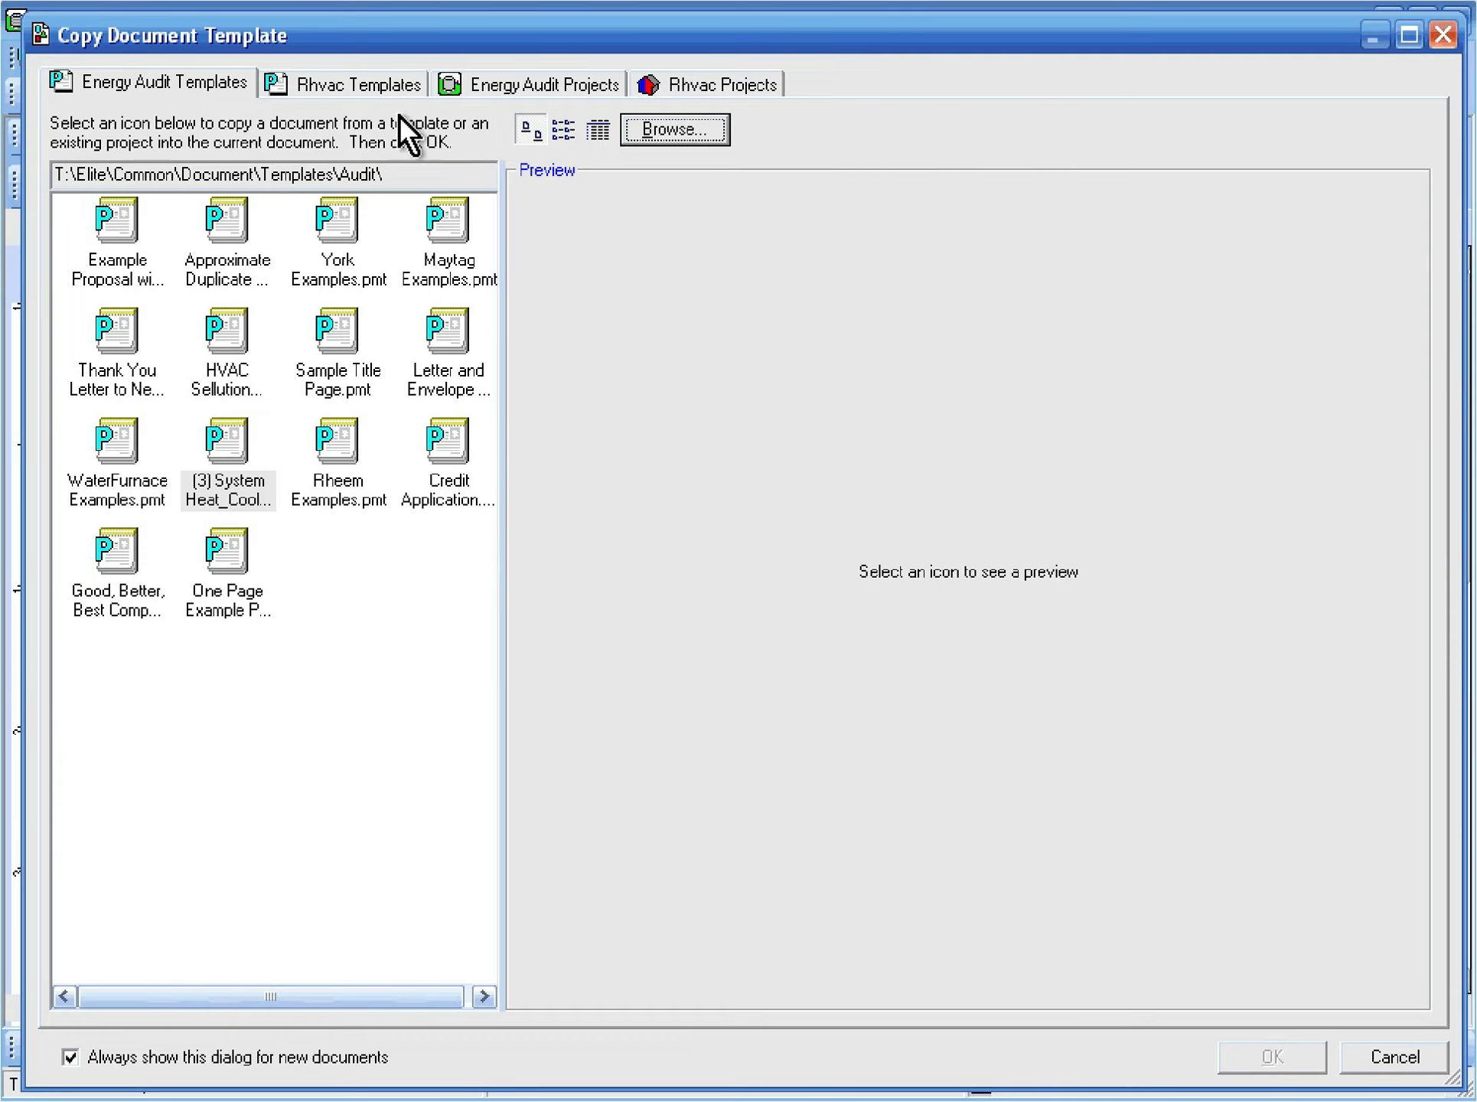
{"action": "left_click", "coordinate": [228, 560]}
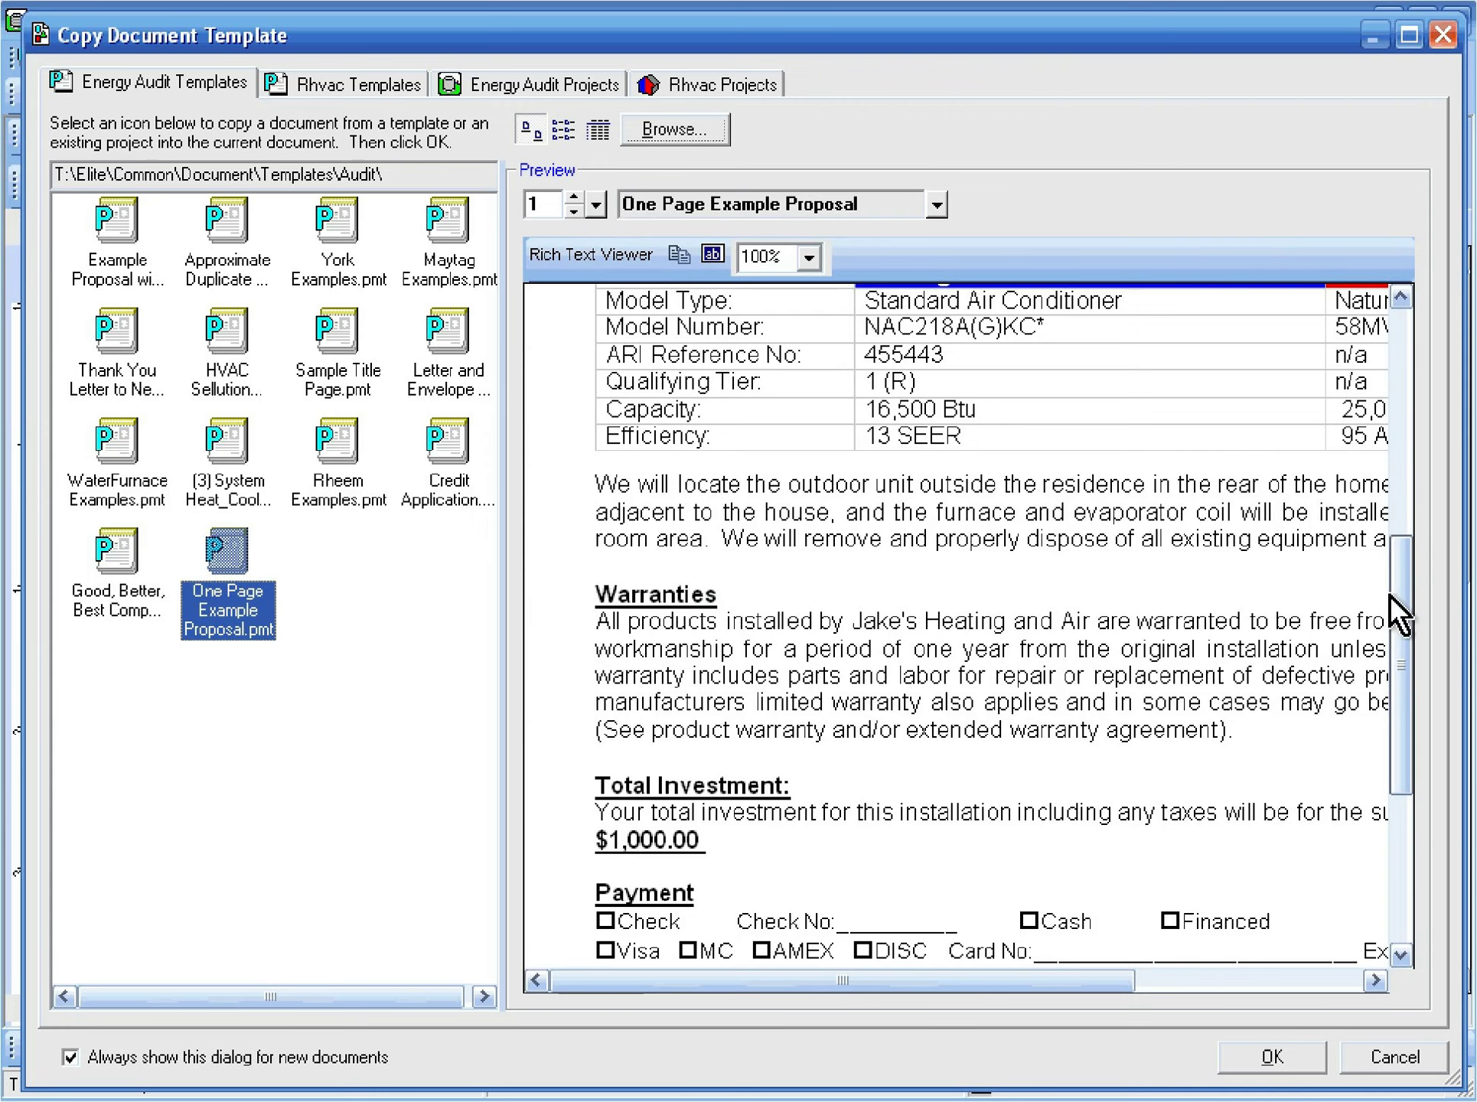
{"action": "left_click_drag", "start_coordinate": [1393, 597], "coordinate": [1394, 357]}
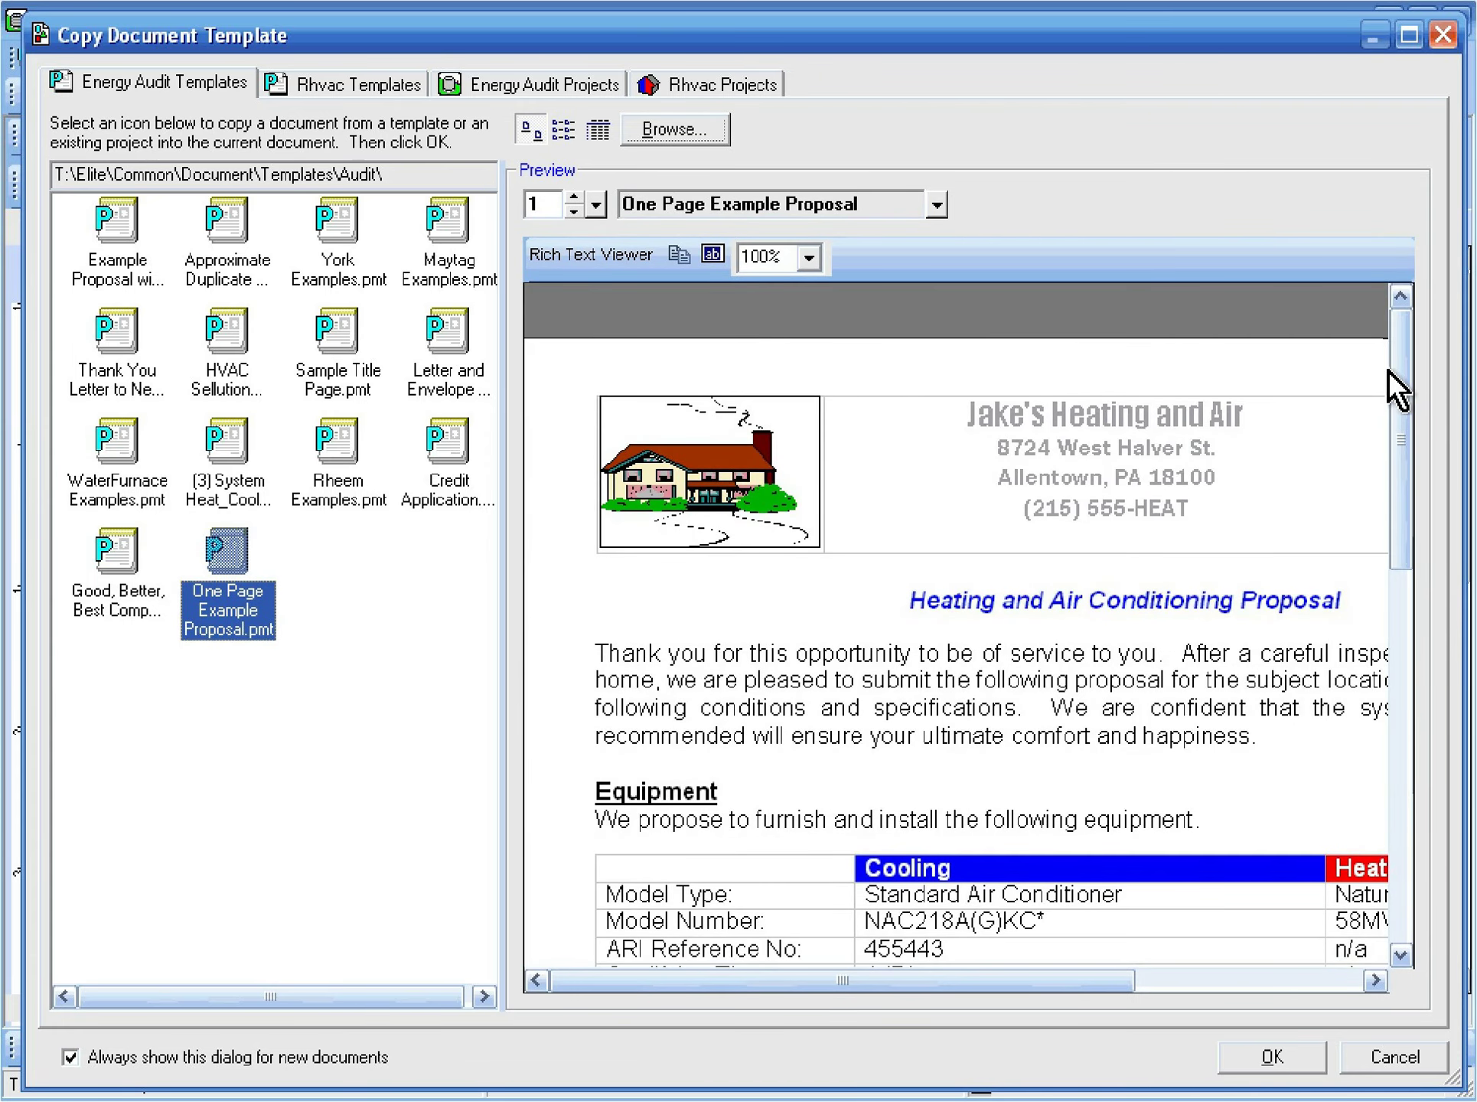
Copy the One Page Example Proposal template into a working document and view it from the top
{"action": "left_click", "coordinate": [1297, 1044]}
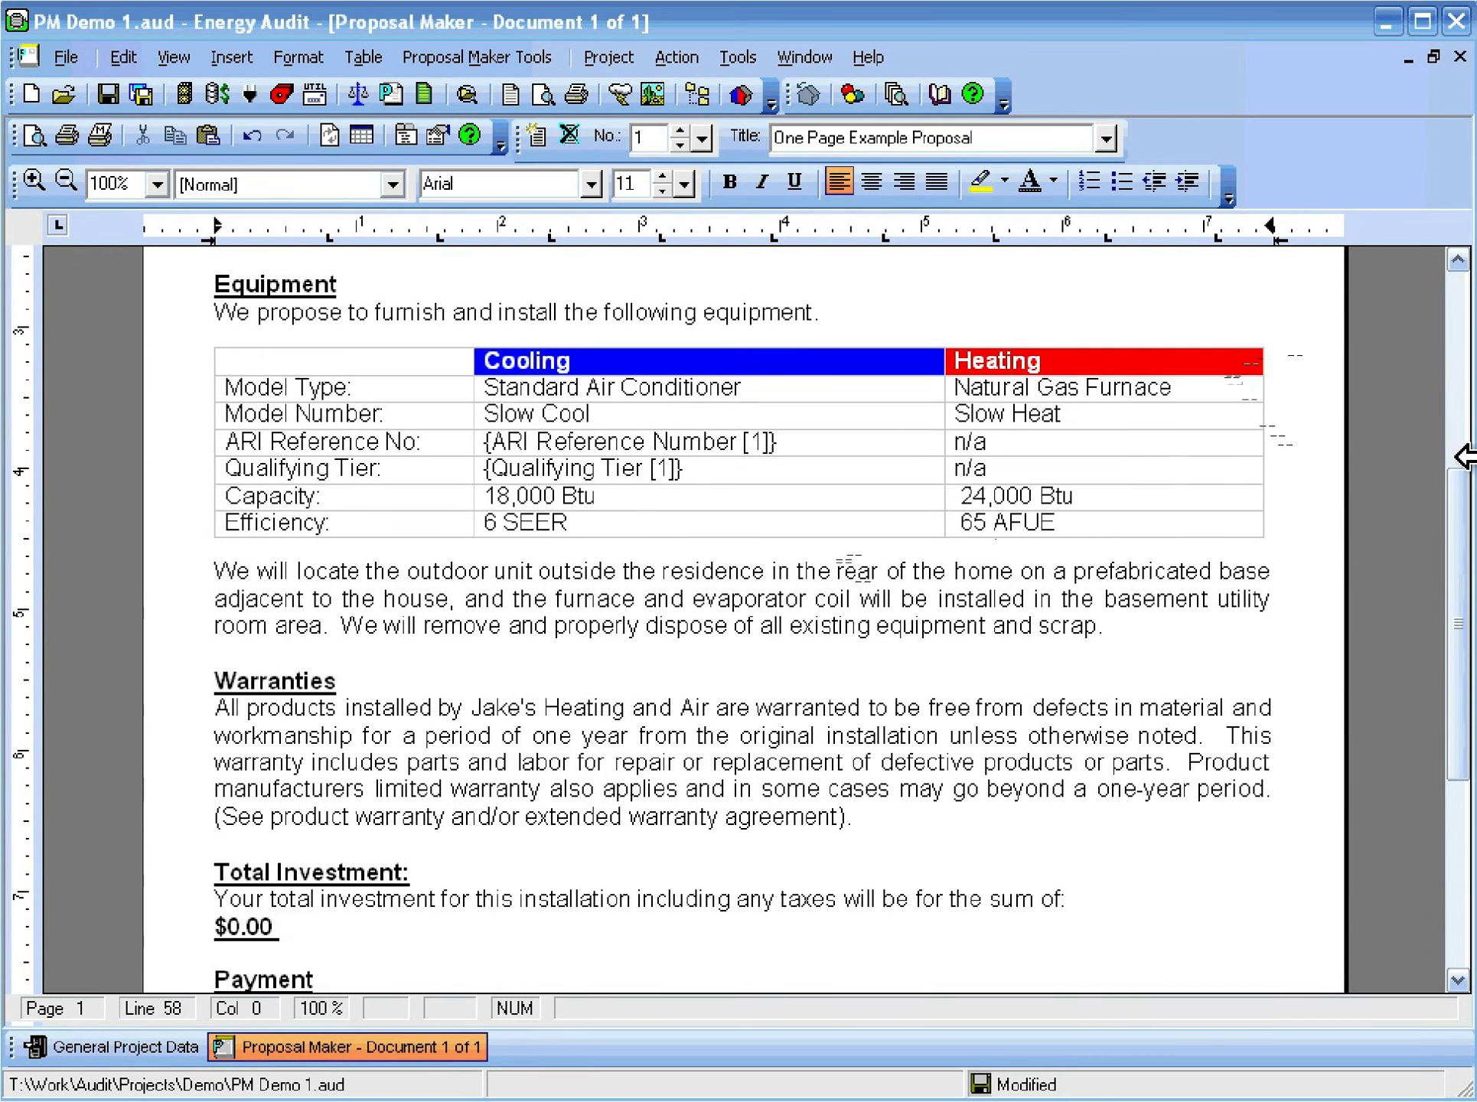
{"action": "left_click_drag", "start_coordinate": [1459, 544], "coordinate": [1459, 268]}
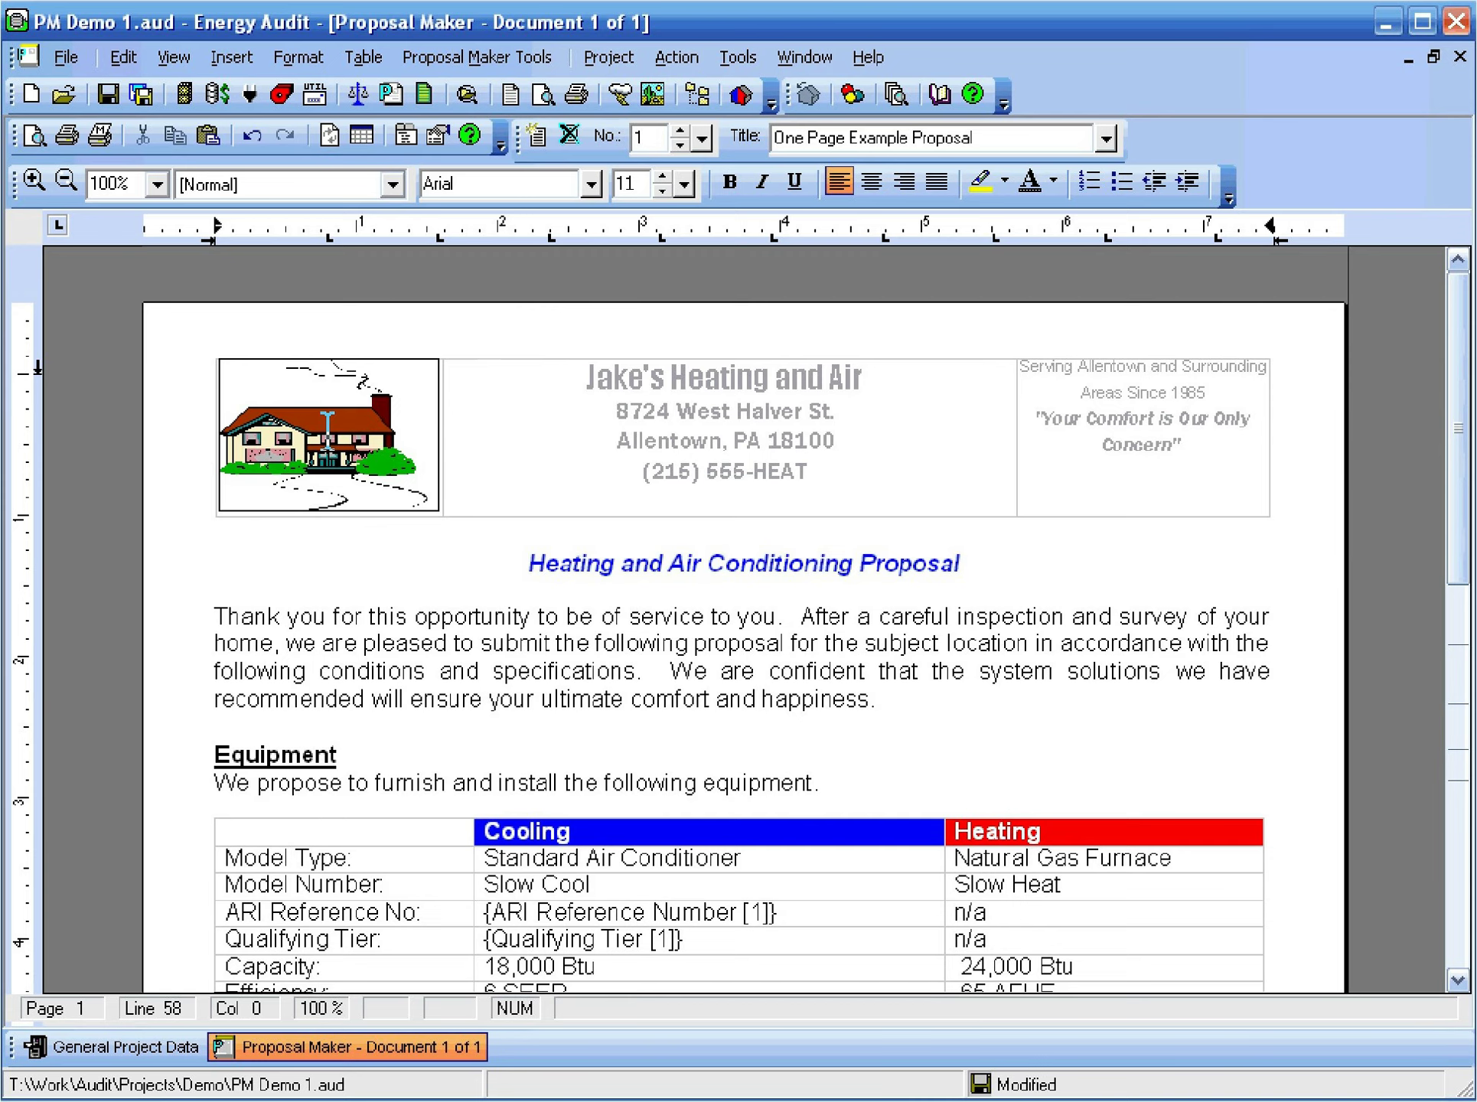
Delete the house picture from the proposal header
{"action": "double_click", "coordinate": [321, 436]}
{"action": "left_click", "coordinate": [306, 418]}
{"action": "right_click", "coordinate": [306, 419]}
{"action": "left_click", "coordinate": [464, 675]}
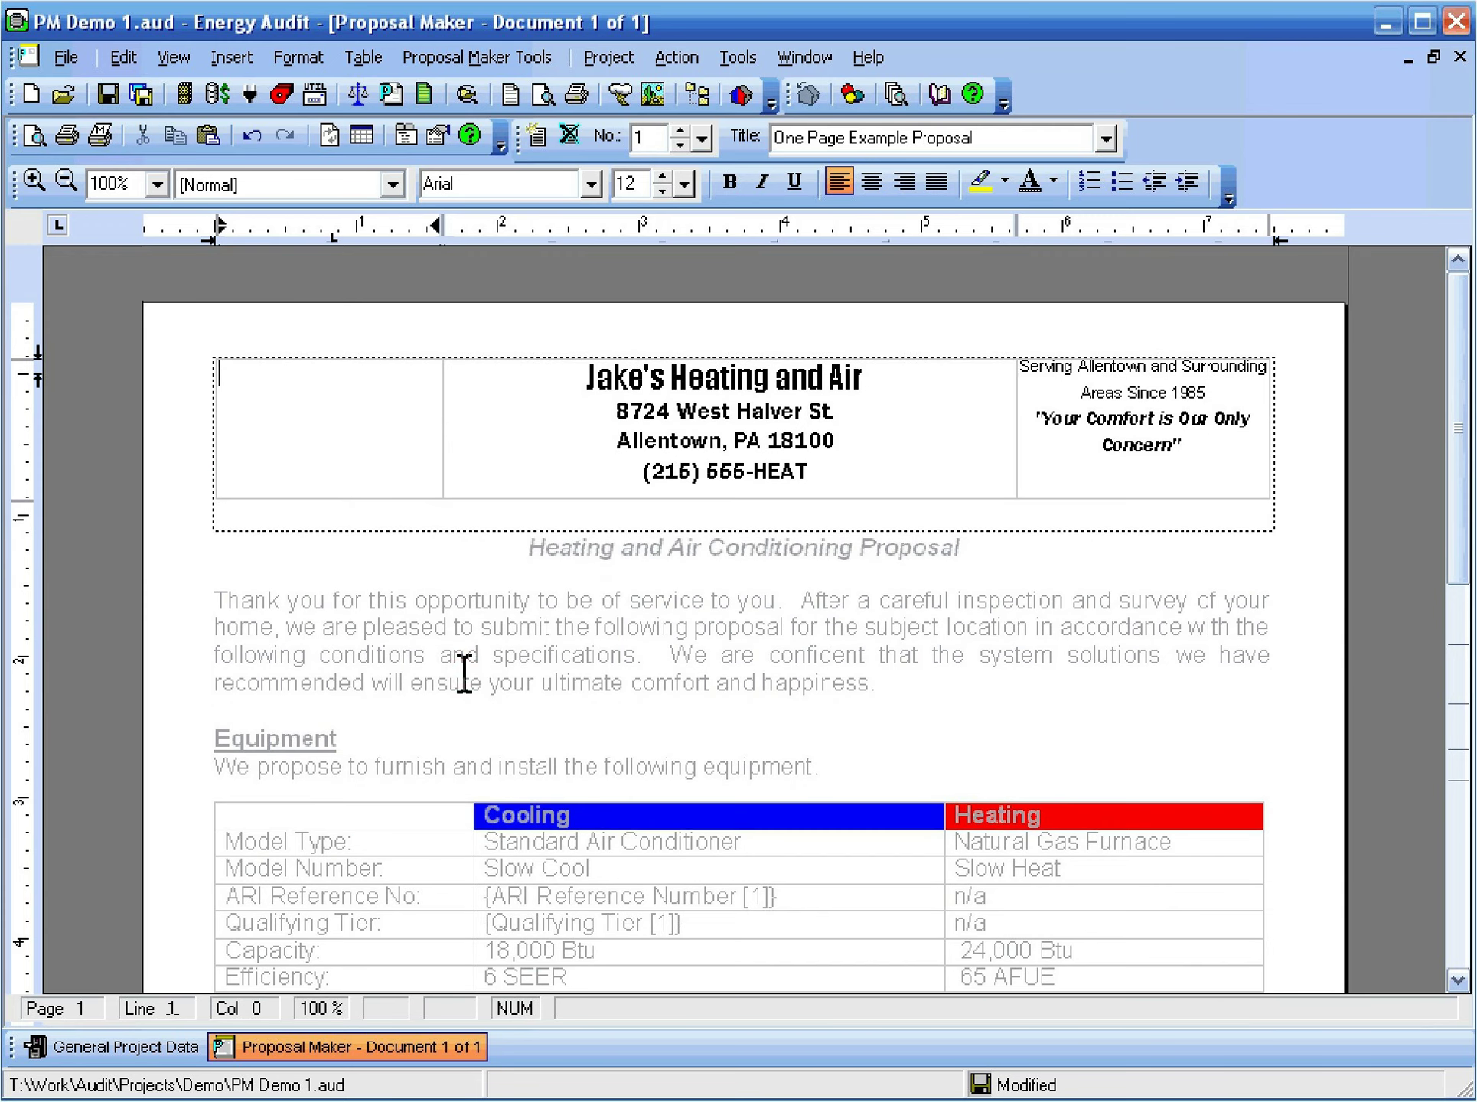
Insert carrier.gif into the empty header cell and enlarge it to fill the cell
{"action": "right_click", "coordinate": [269, 383]}
{"action": "mouse_move", "coordinate": [388, 450]}
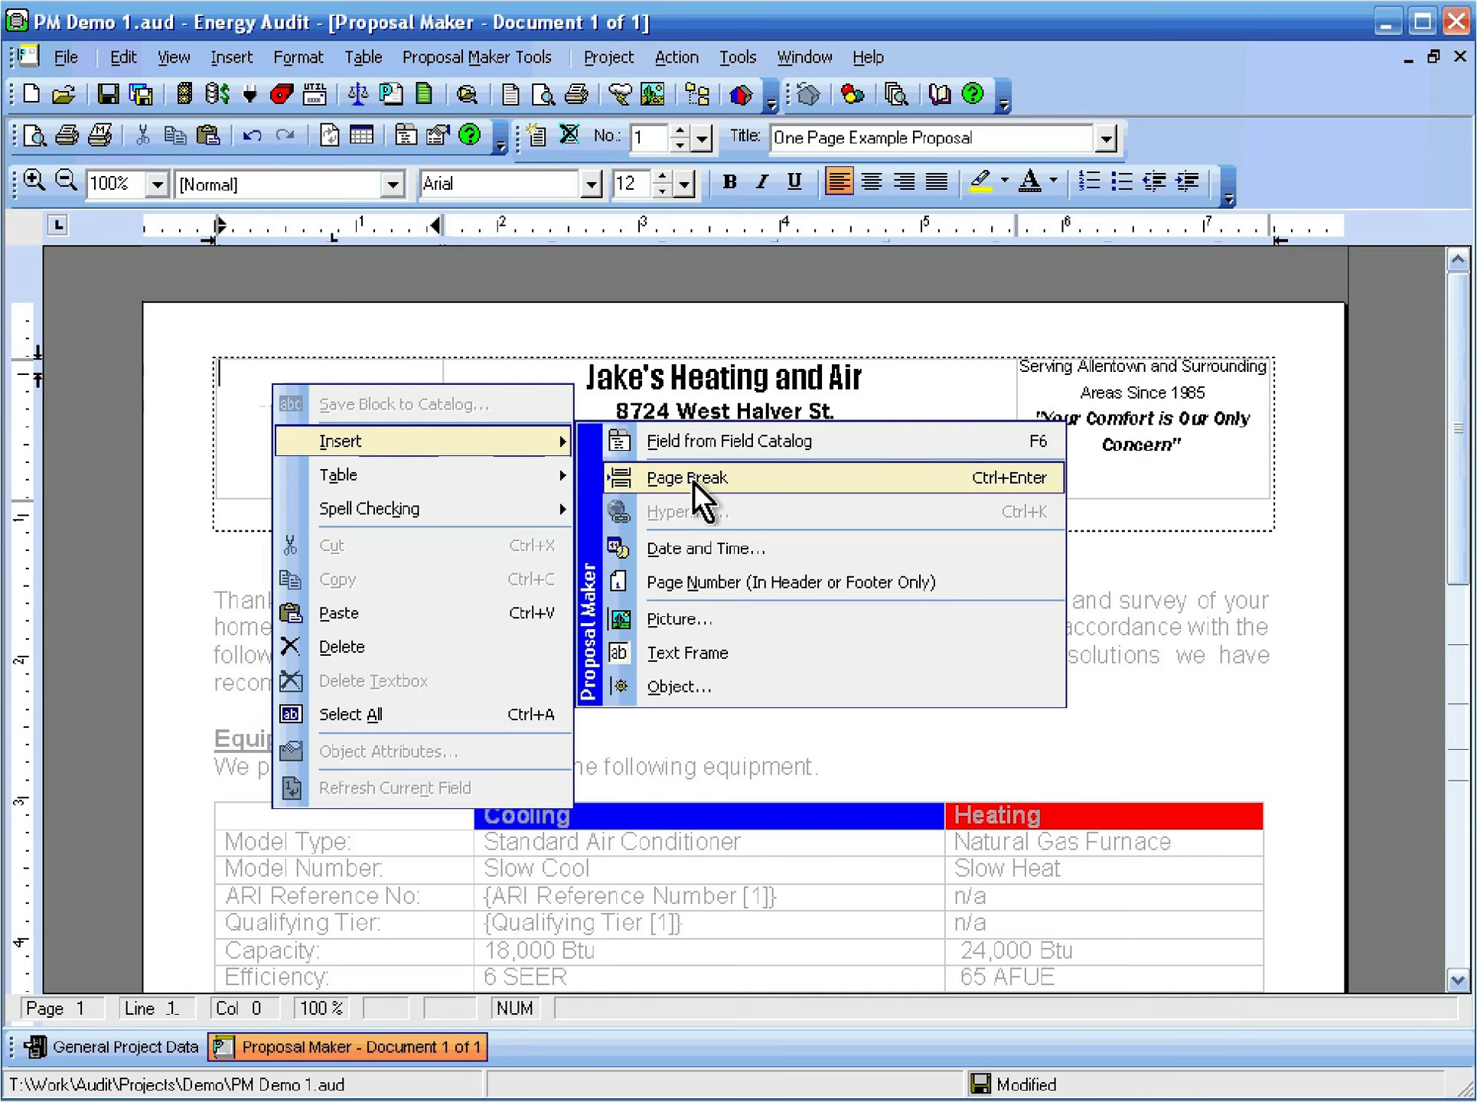
{"action": "left_click", "coordinate": [731, 619]}
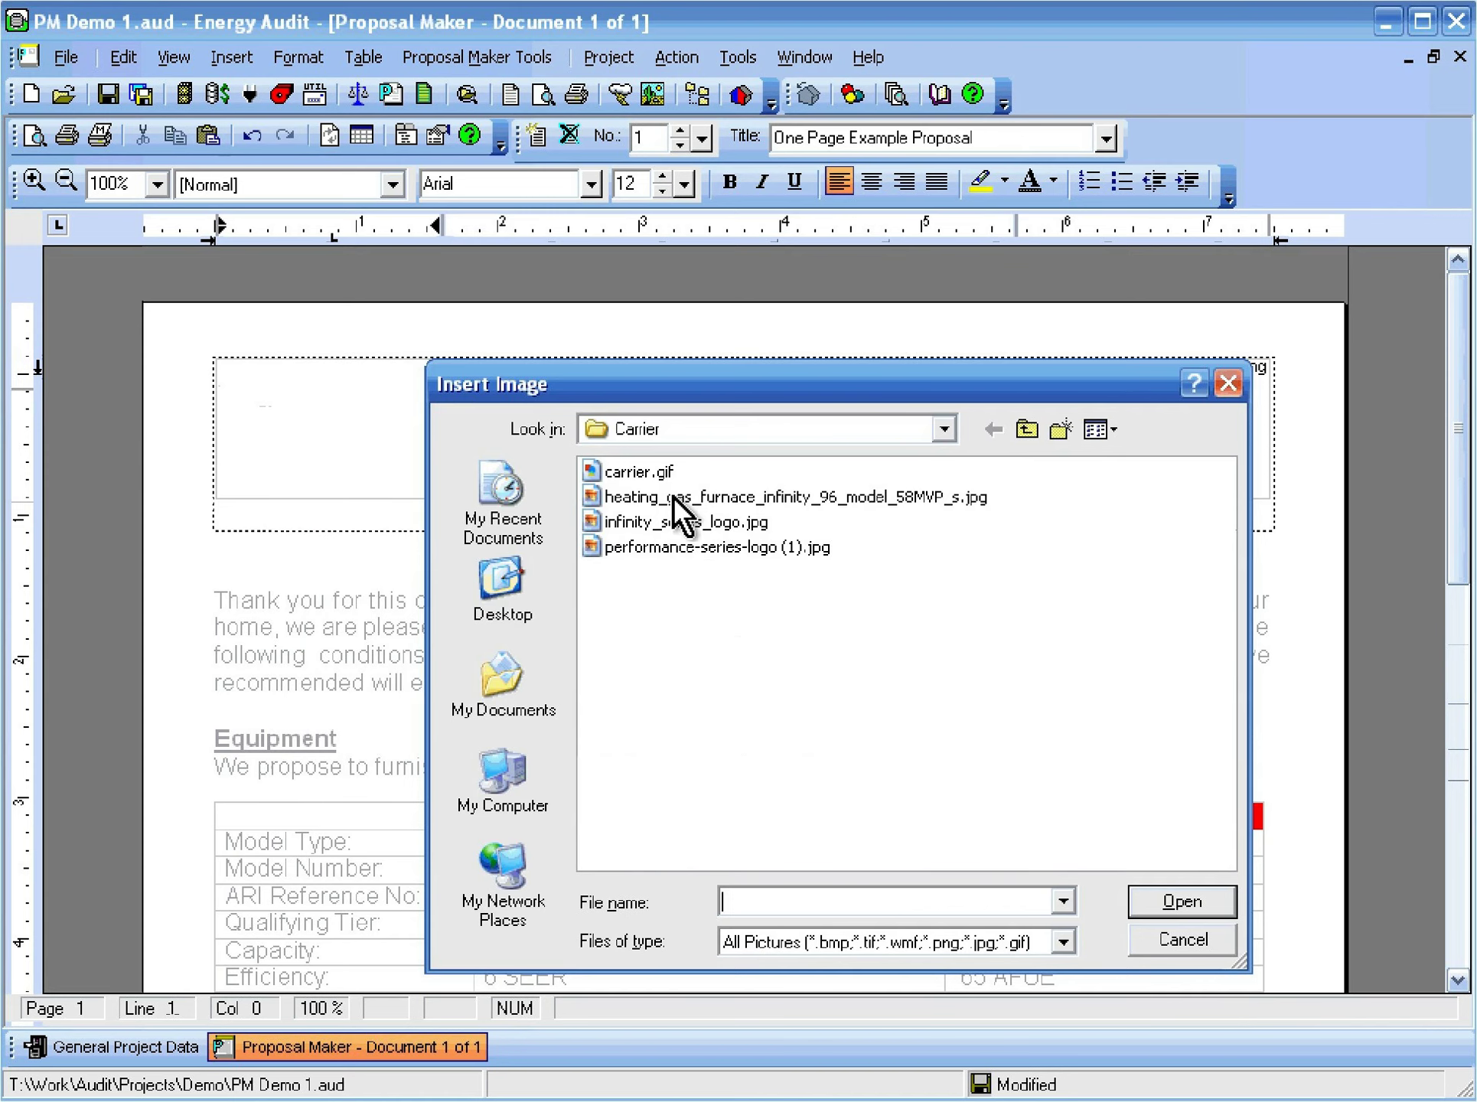
{"action": "double_click", "coordinate": [646, 472]}
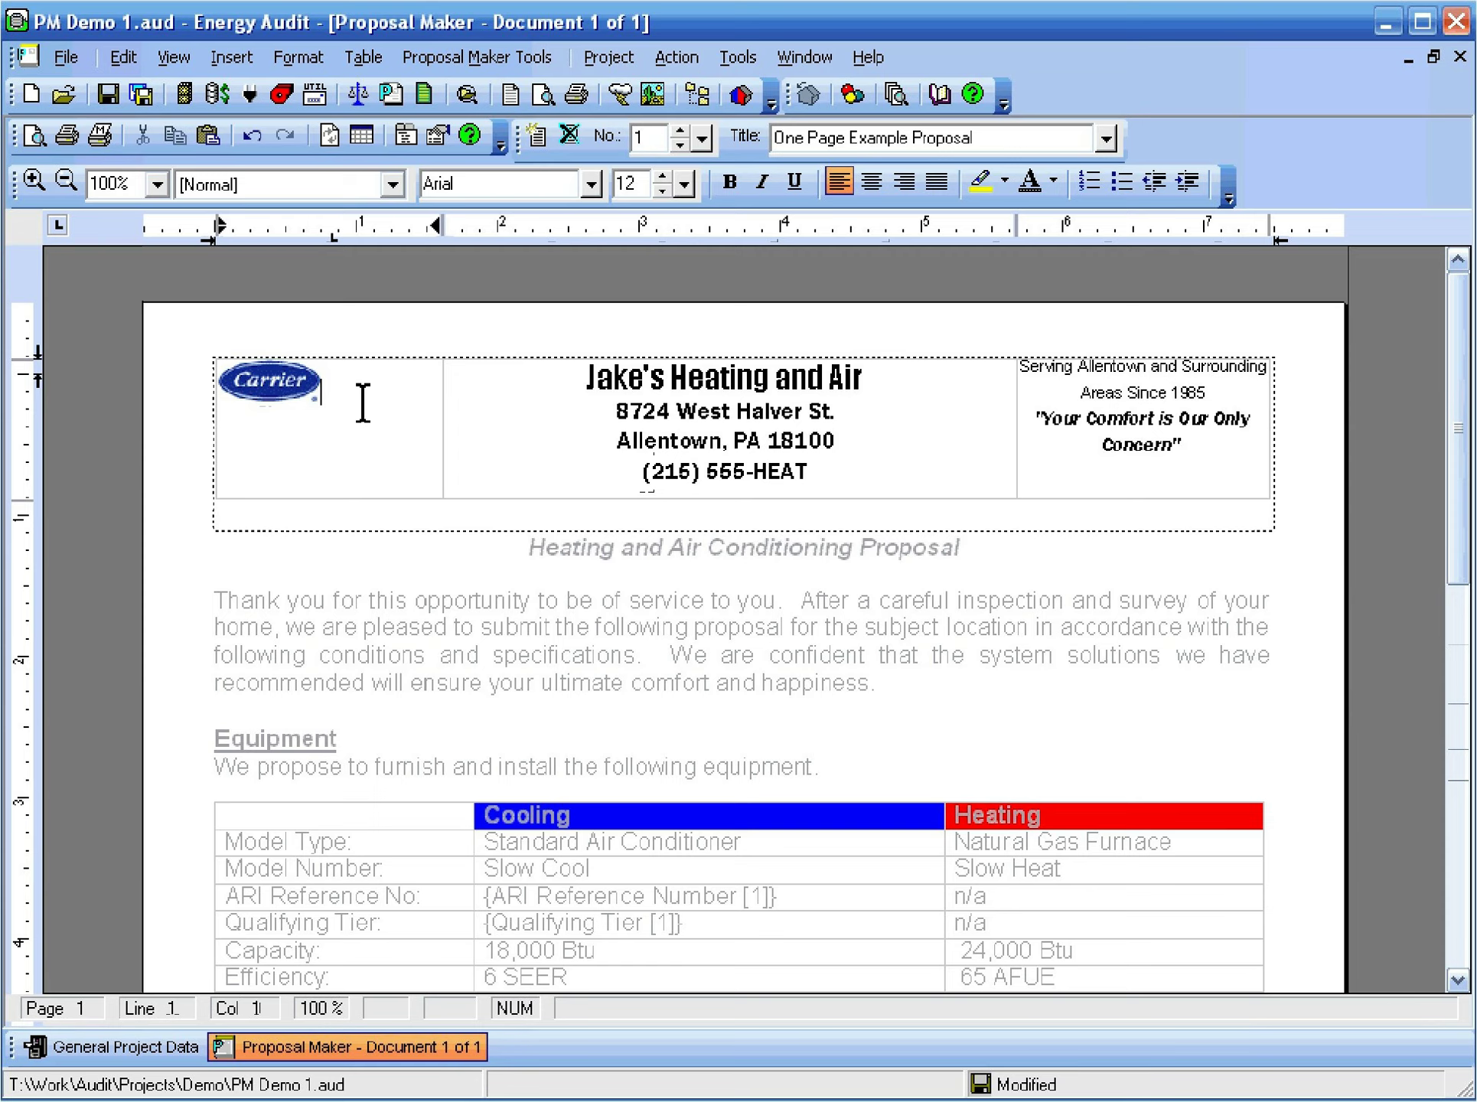
{"action": "left_click", "coordinate": [295, 376]}
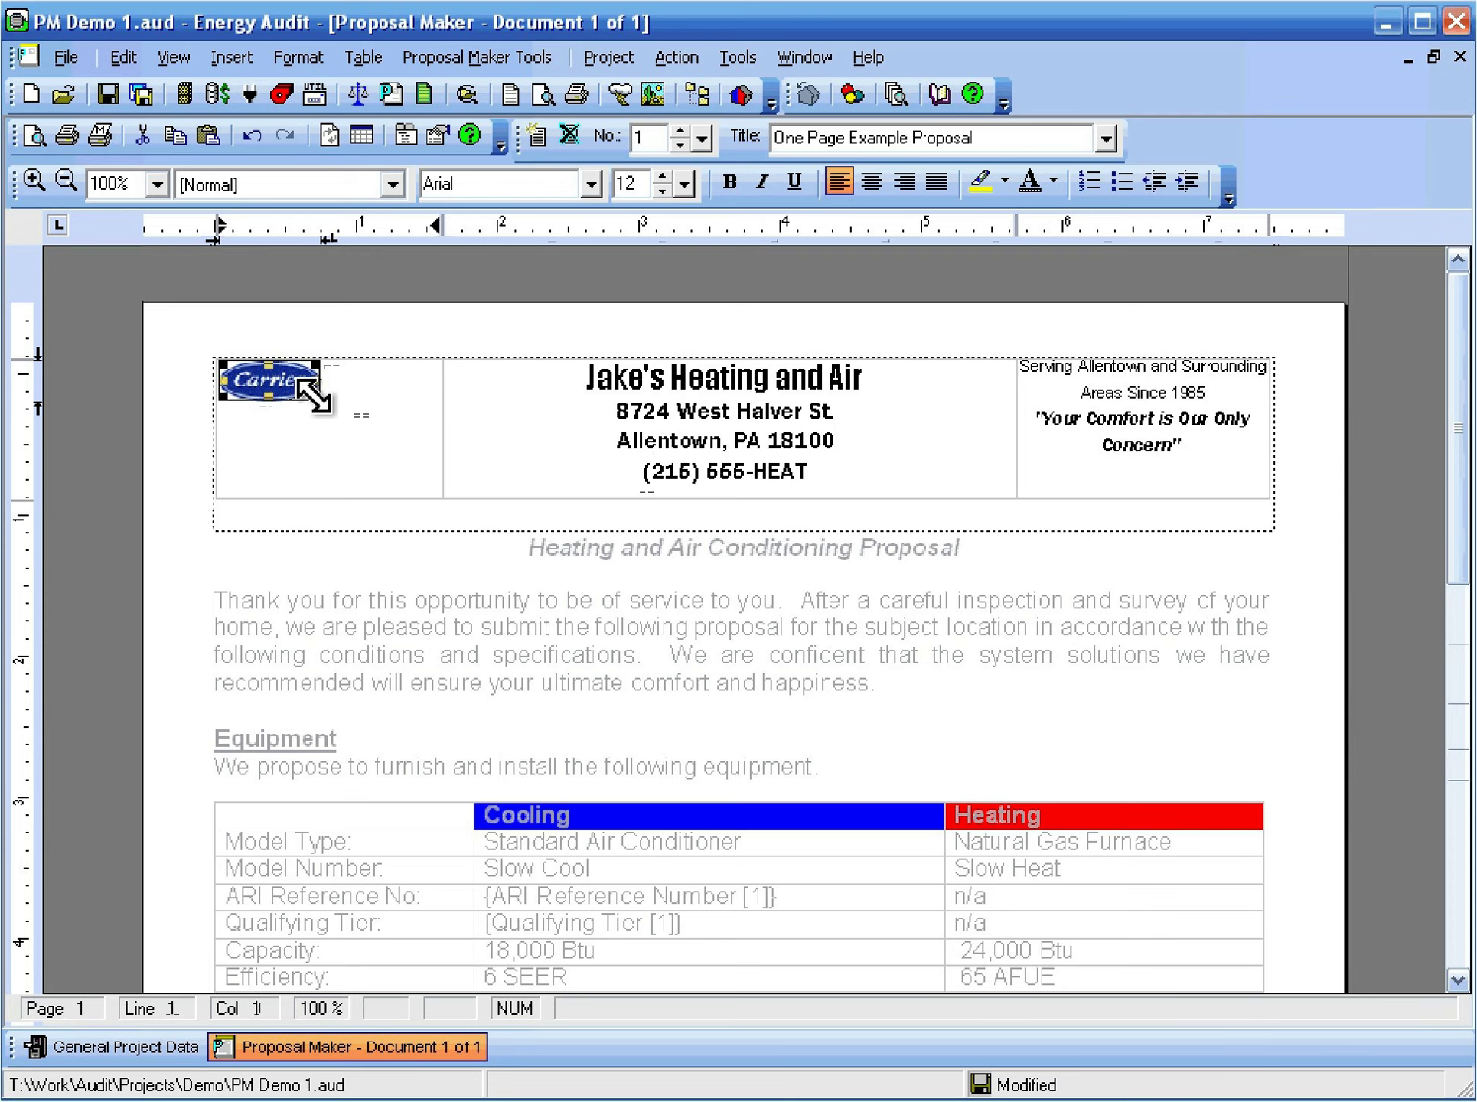
{"action": "left_click_drag", "start_coordinate": [316, 397], "coordinate": [437, 425]}
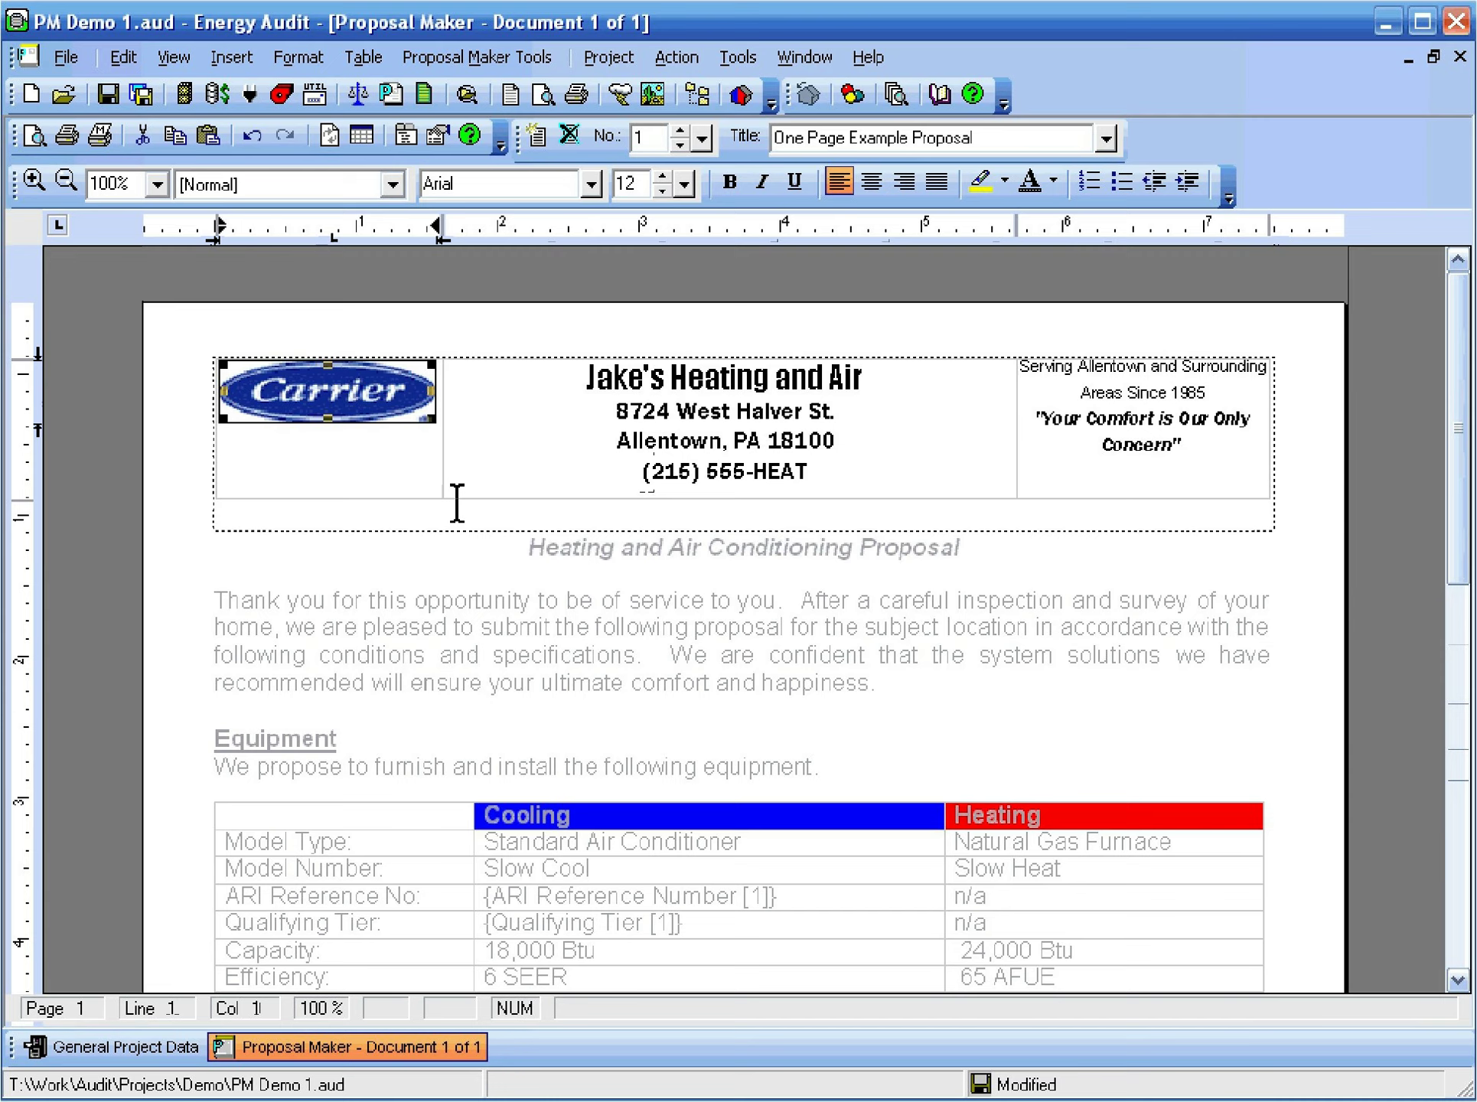
{"action": "left_click", "coordinate": [629, 632]}
{"action": "scroll", "coordinate": [624, 624], "scroll_direction": "down", "scroll_amount": 3}
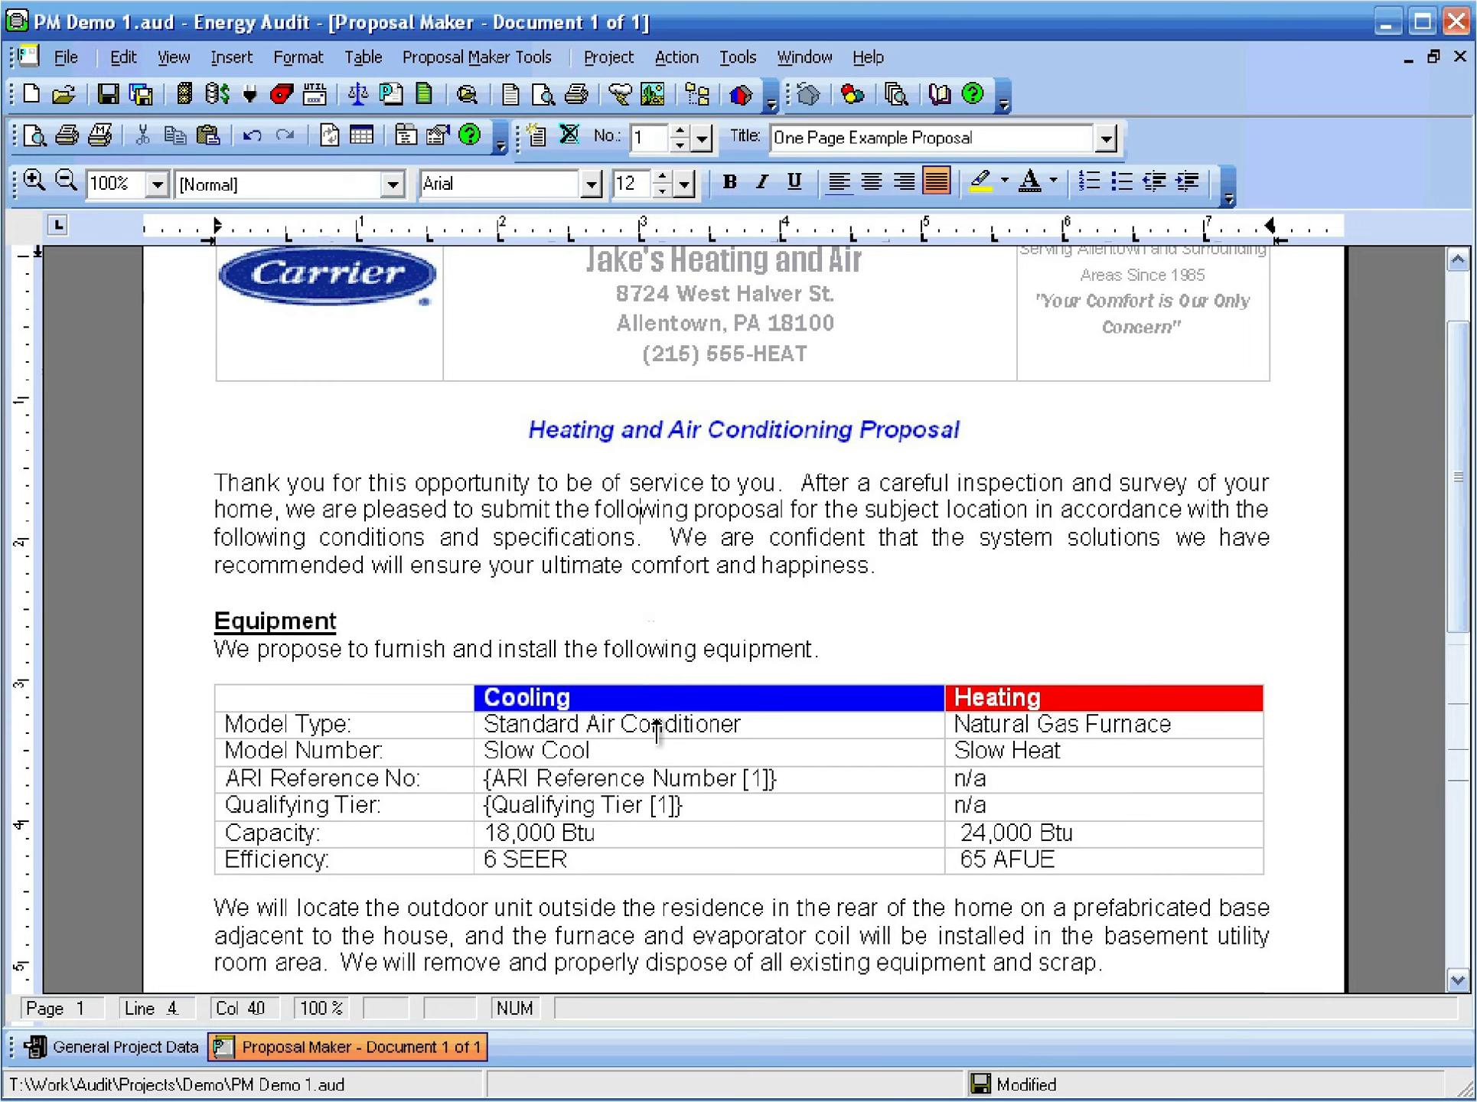
{"action": "left_click", "coordinate": [545, 724]}
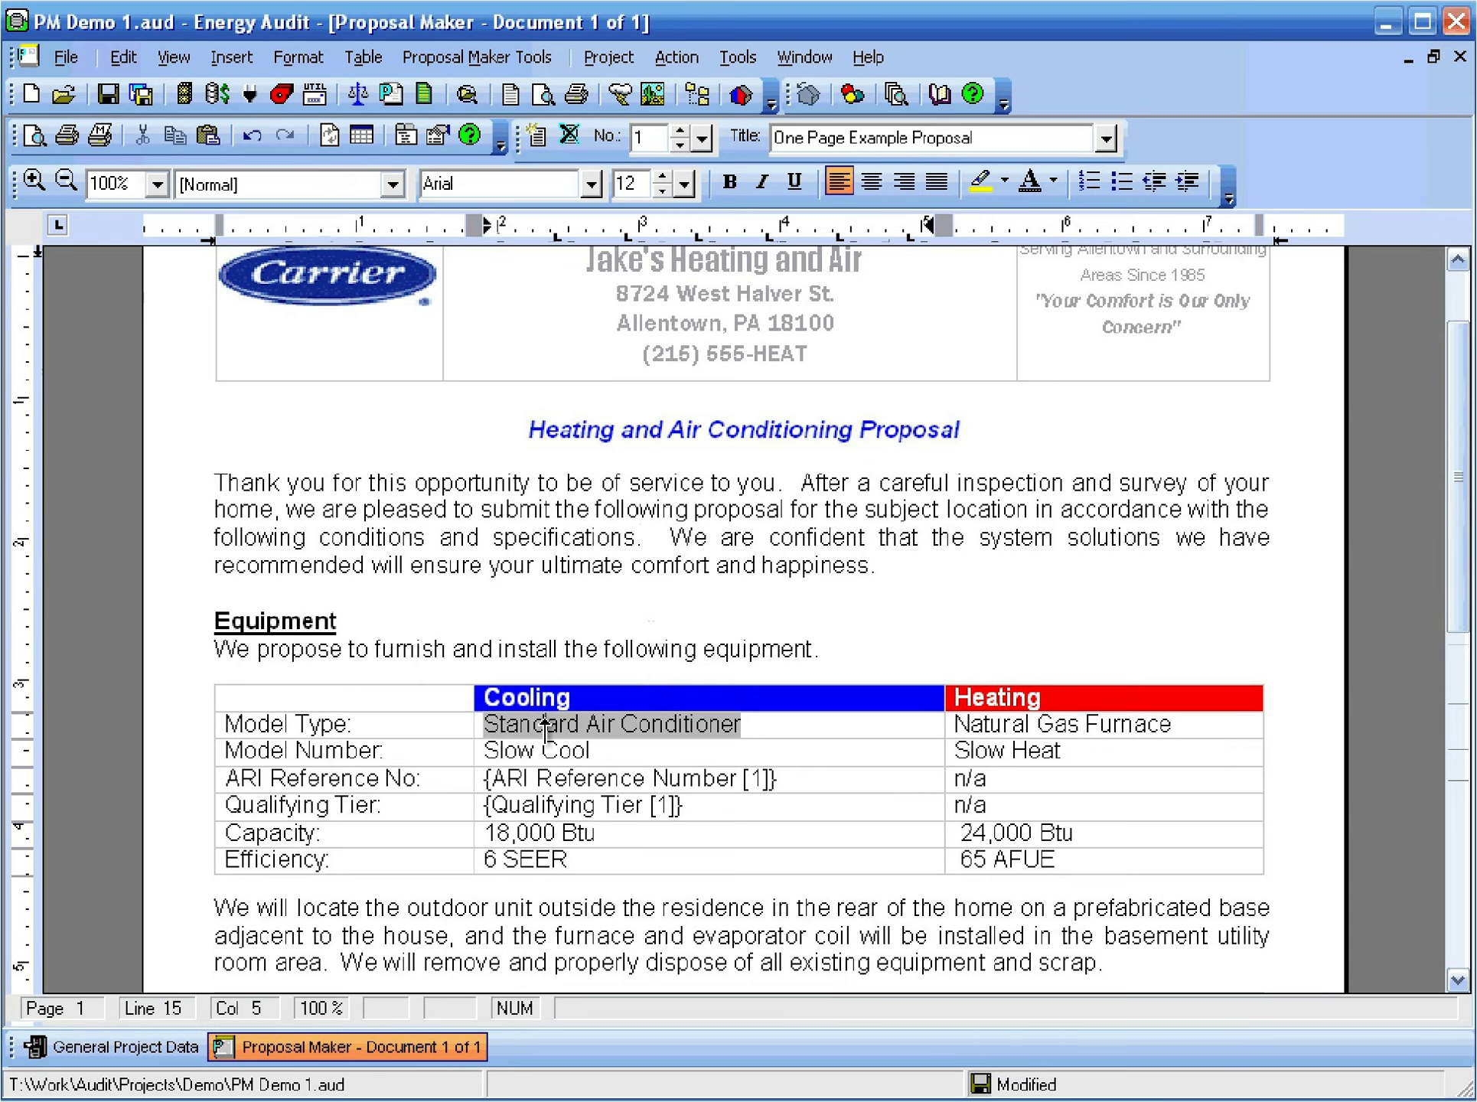
{"action": "left_click", "coordinate": [519, 752]}
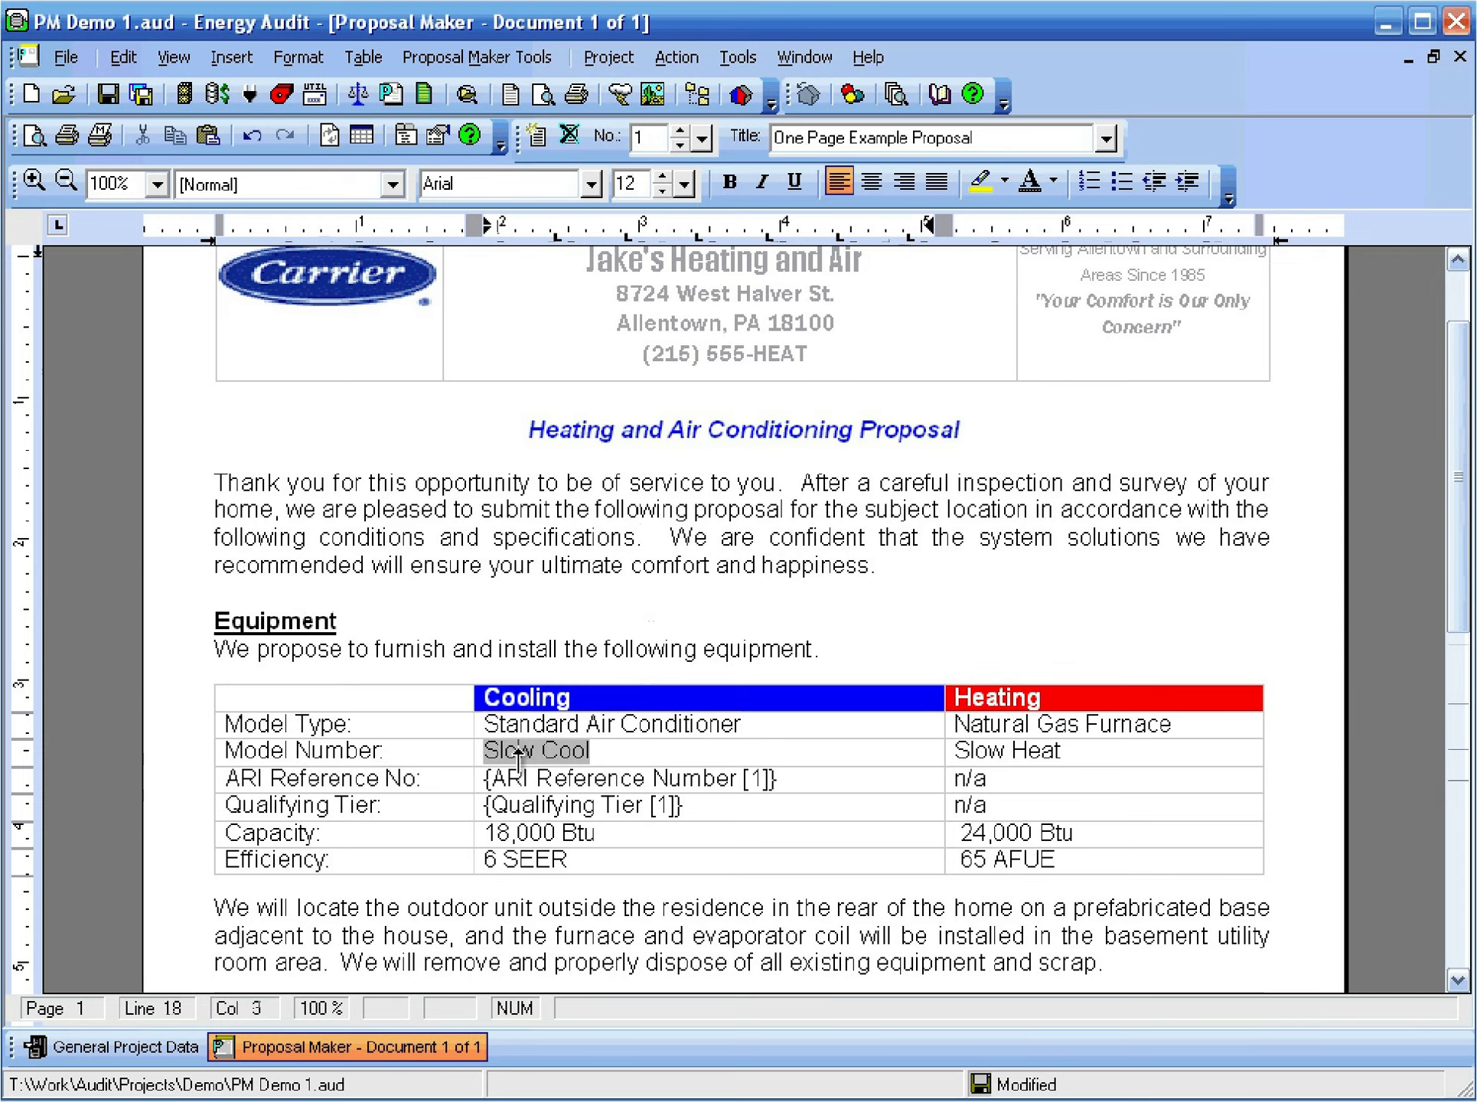
{"action": "left_click", "coordinate": [519, 780]}
{"action": "left_click", "coordinate": [520, 806]}
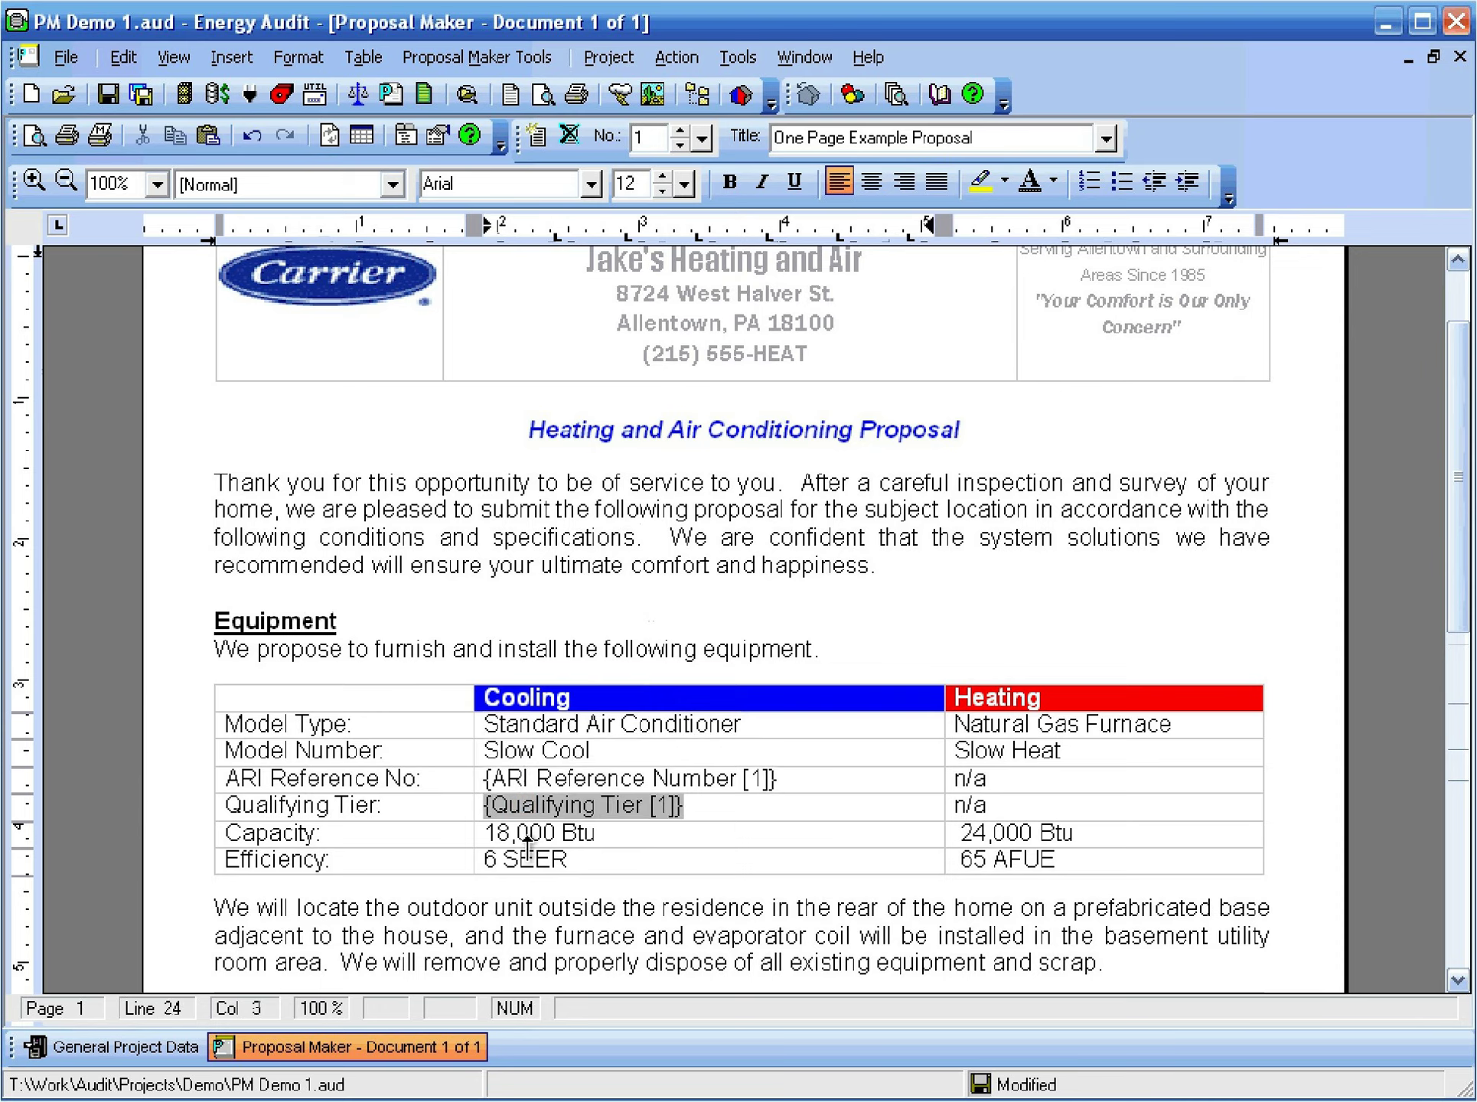
{"action": "left_click", "coordinate": [528, 835]}
{"action": "left_click", "coordinate": [514, 861]}
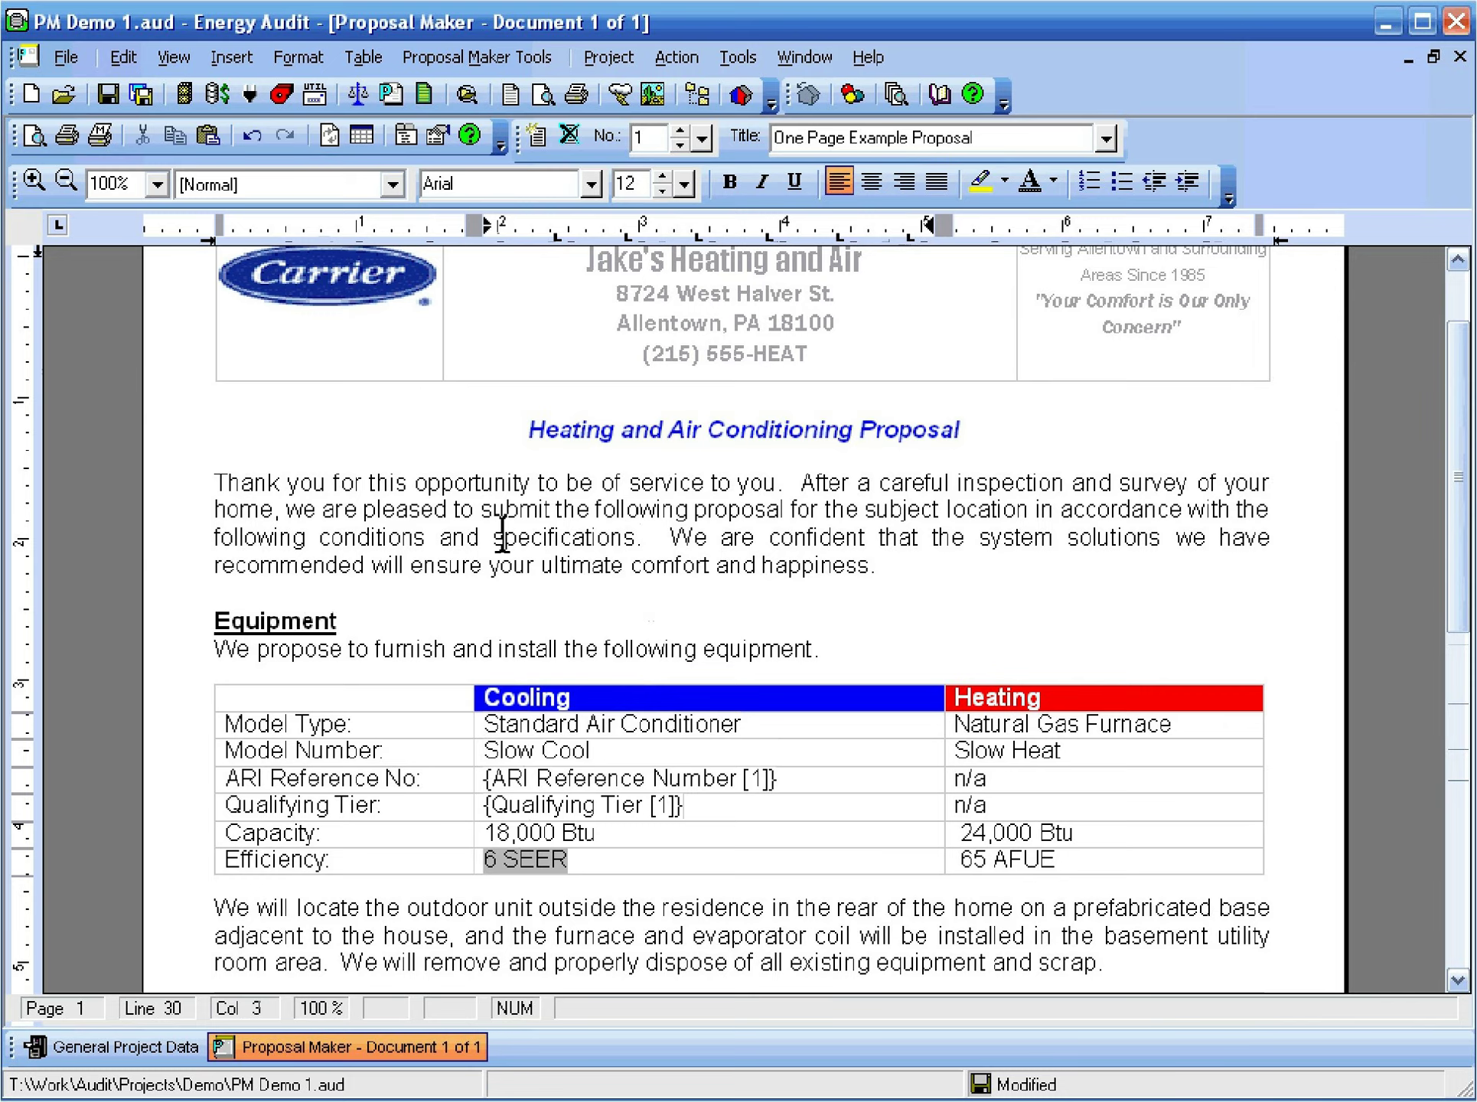
Open System Data's Cooling details and search the Carrier database for a replacement air conditioner
{"action": "left_click", "coordinate": [282, 95]}
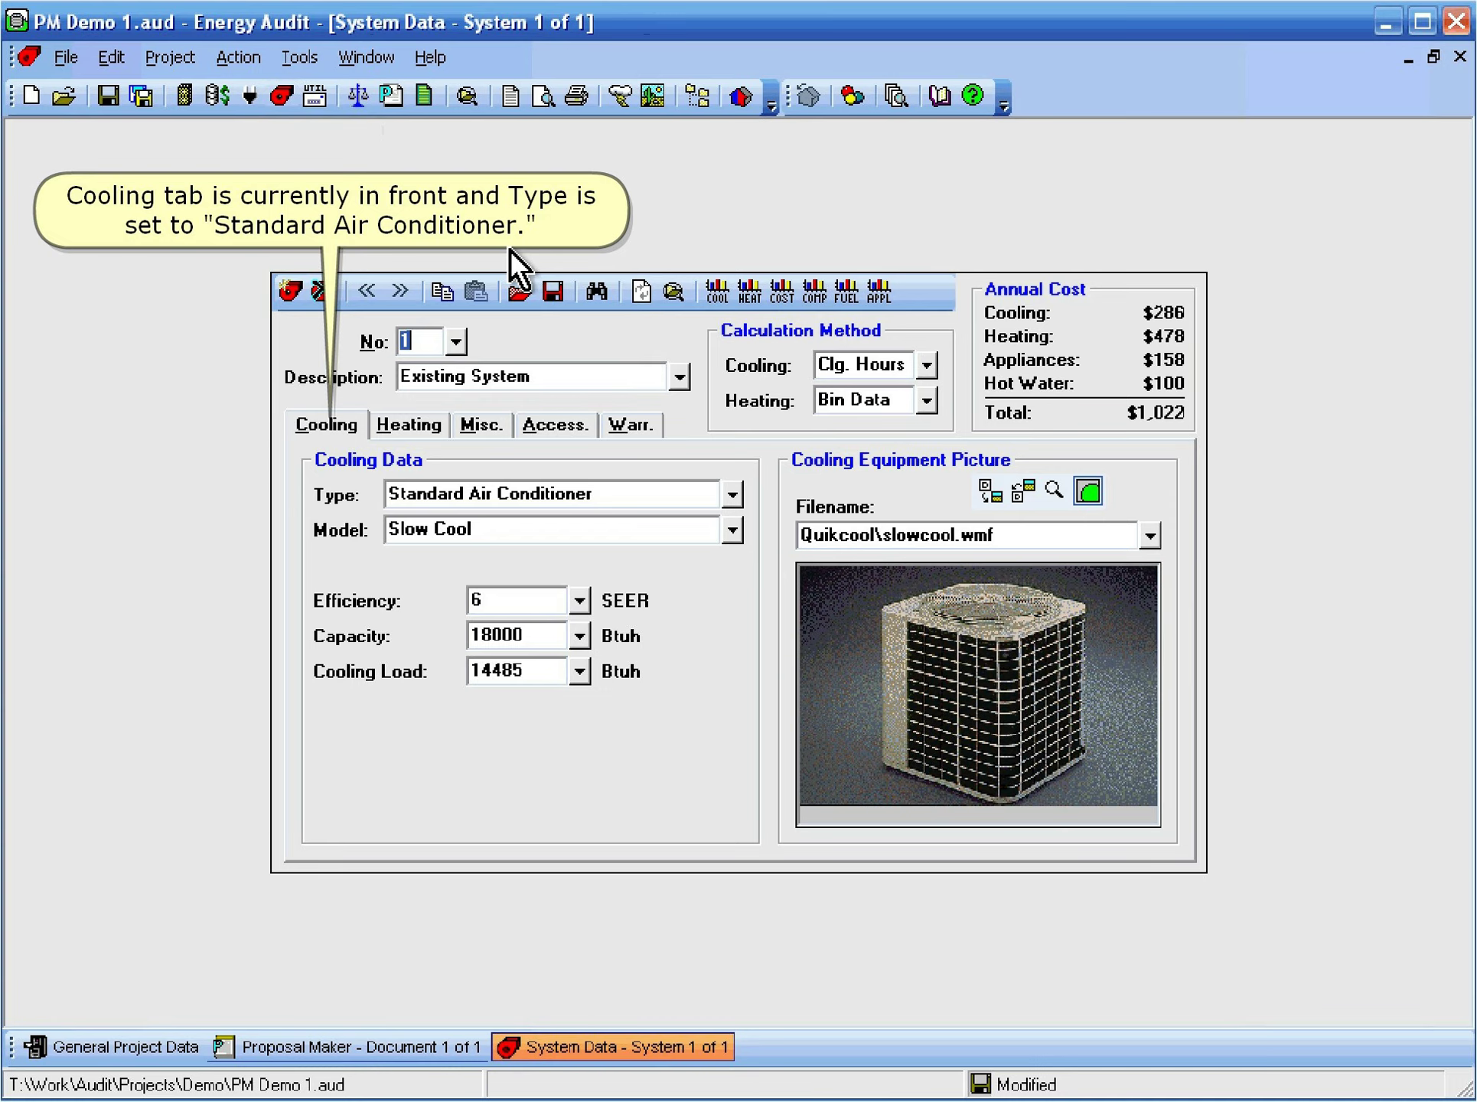
{"action": "left_click", "coordinate": [597, 292]}
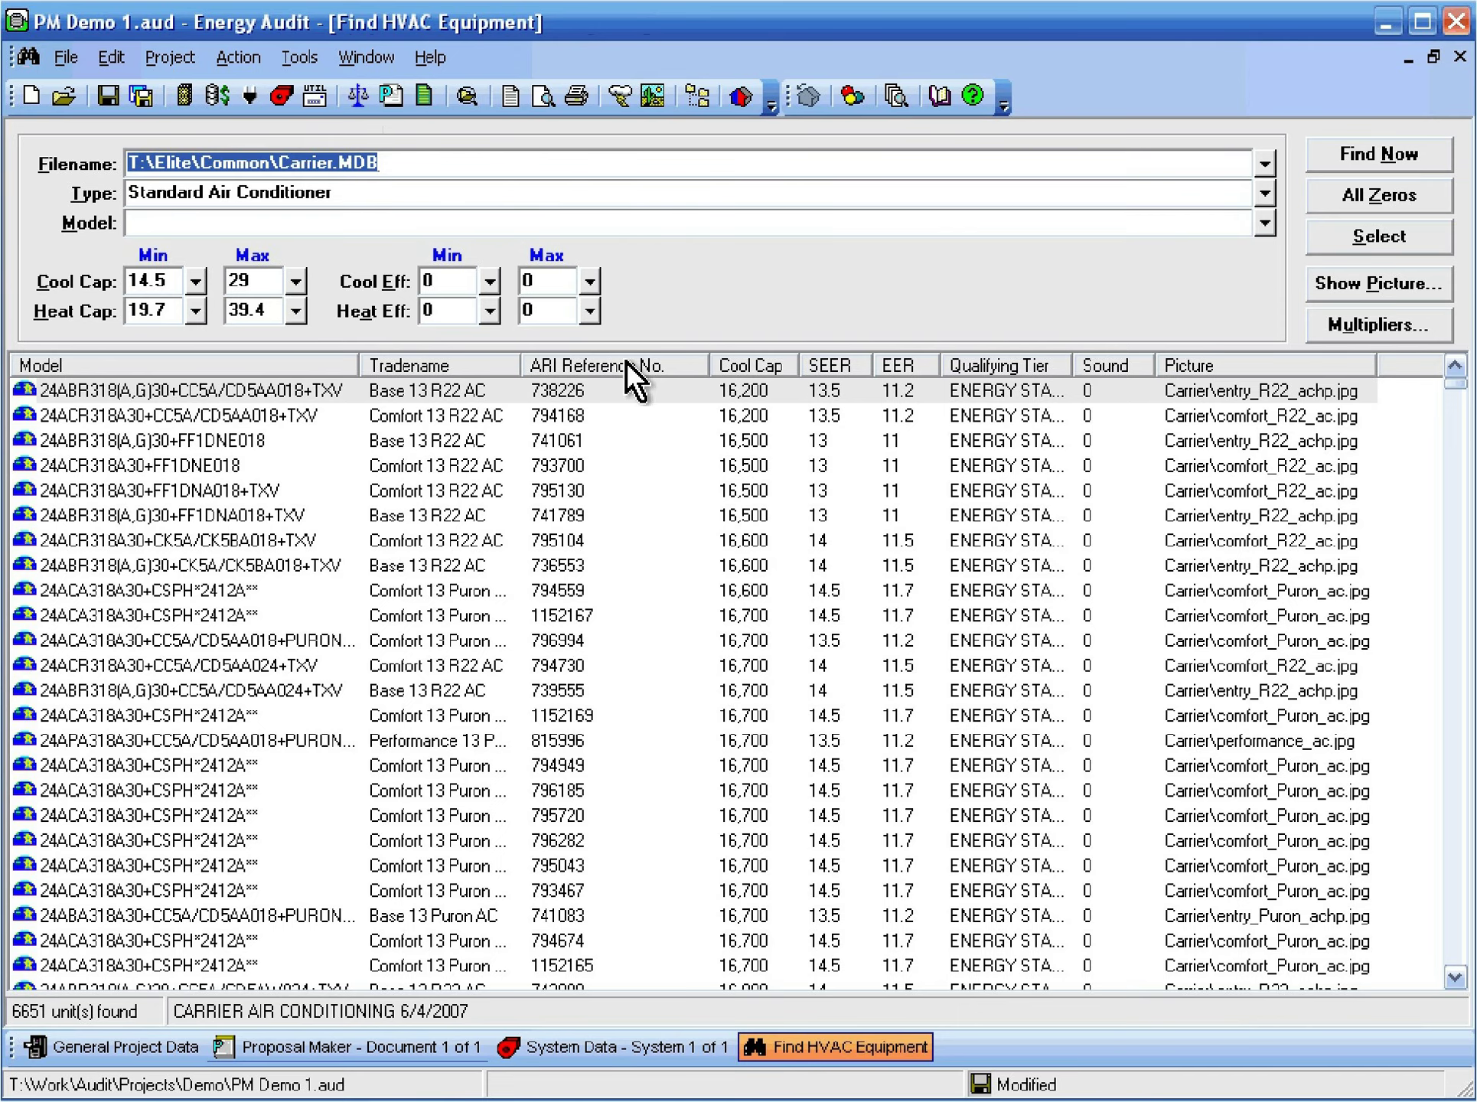
Pick the 24ACR318A30+CC5A/CD5AA018+TXV row from the search results as the new cooling unit
{"action": "double_click", "coordinate": [578, 416]}
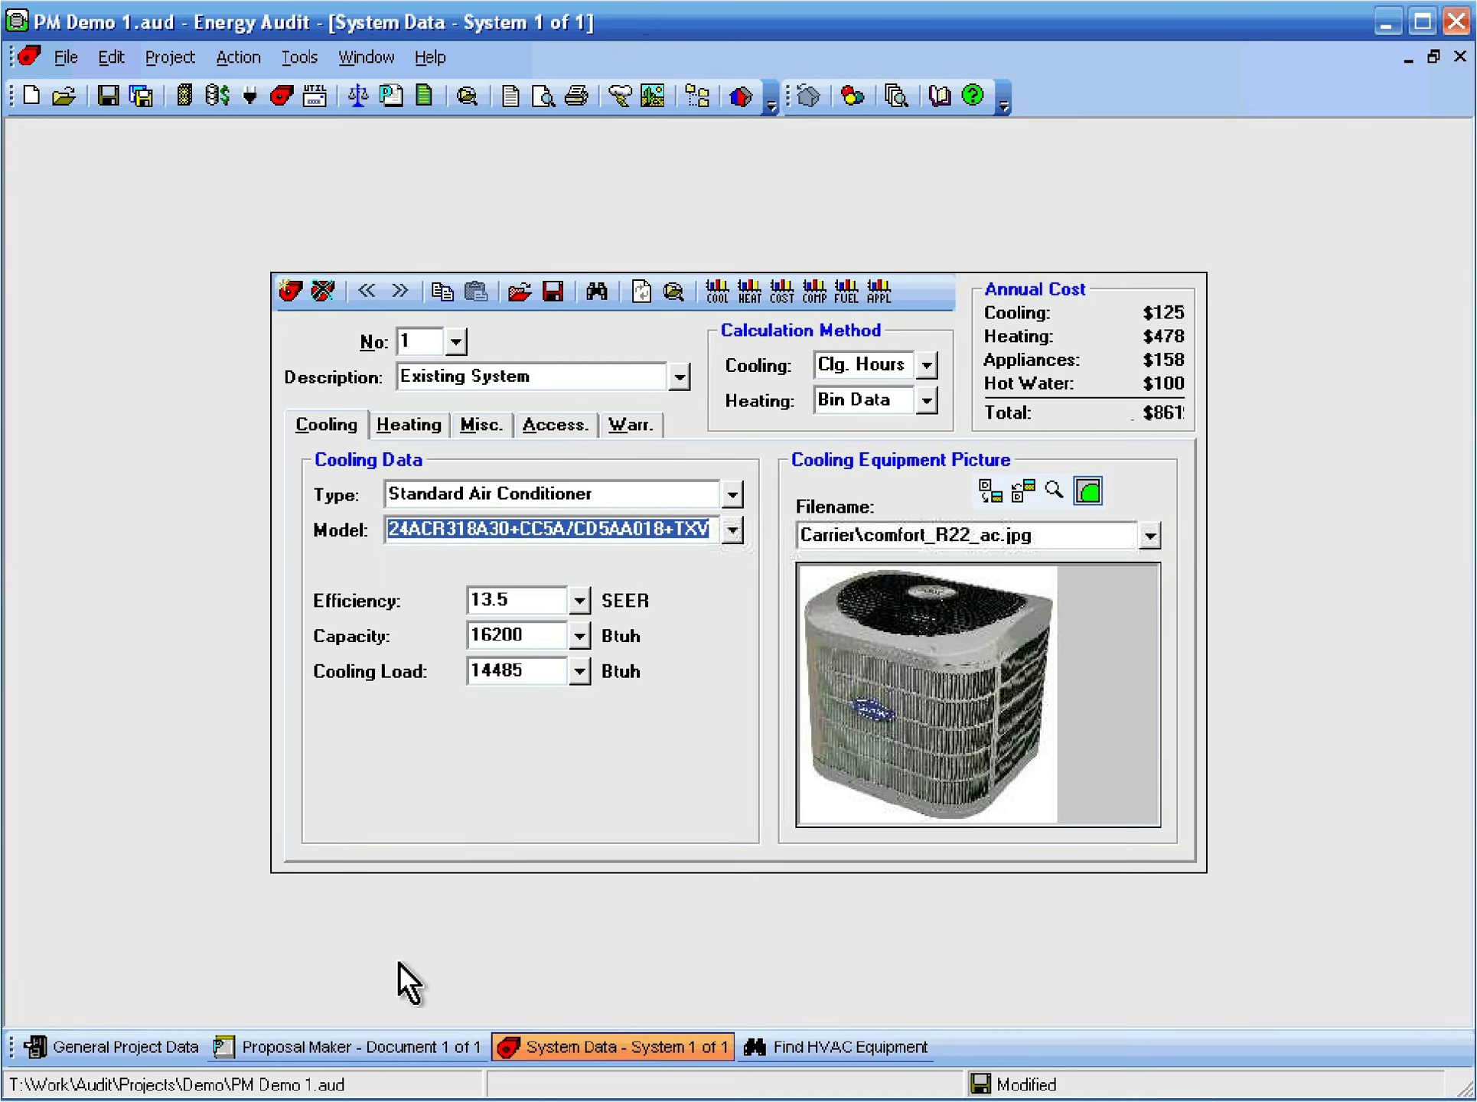
Refresh the proposal fields so the Equipment table lists the 24ACR318A30 unit at 16,200 Btu, 13.5 SEER
{"action": "left_click", "coordinate": [340, 1040]}
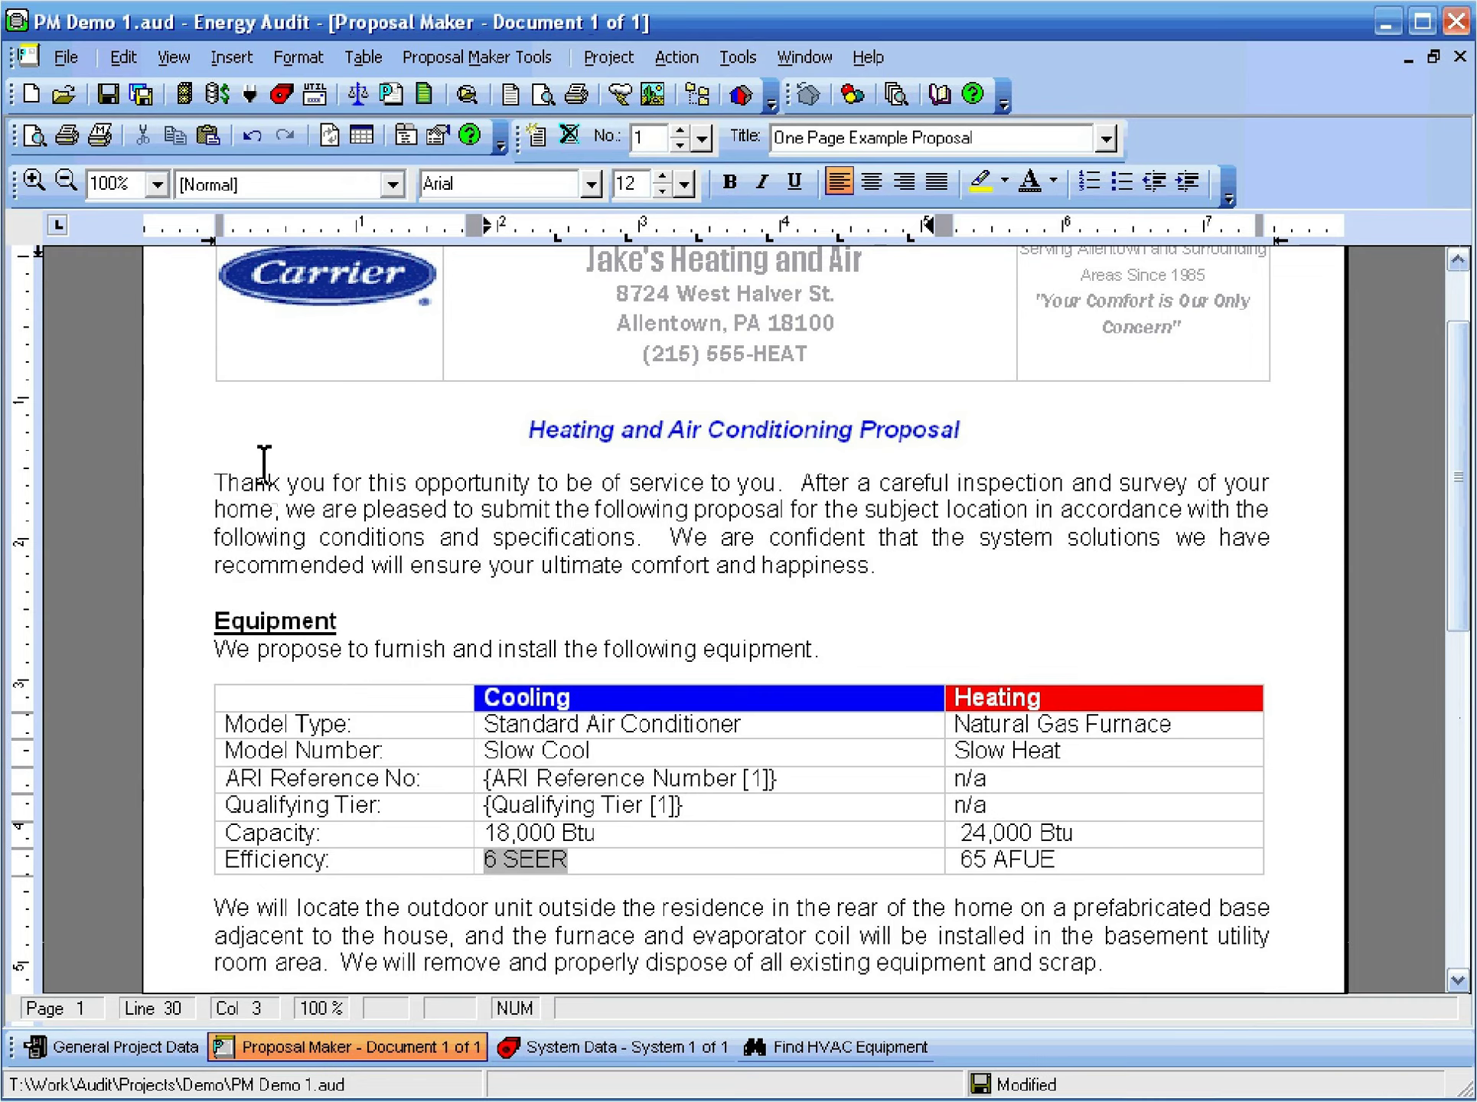
{"action": "left_click", "coordinate": [121, 50]}
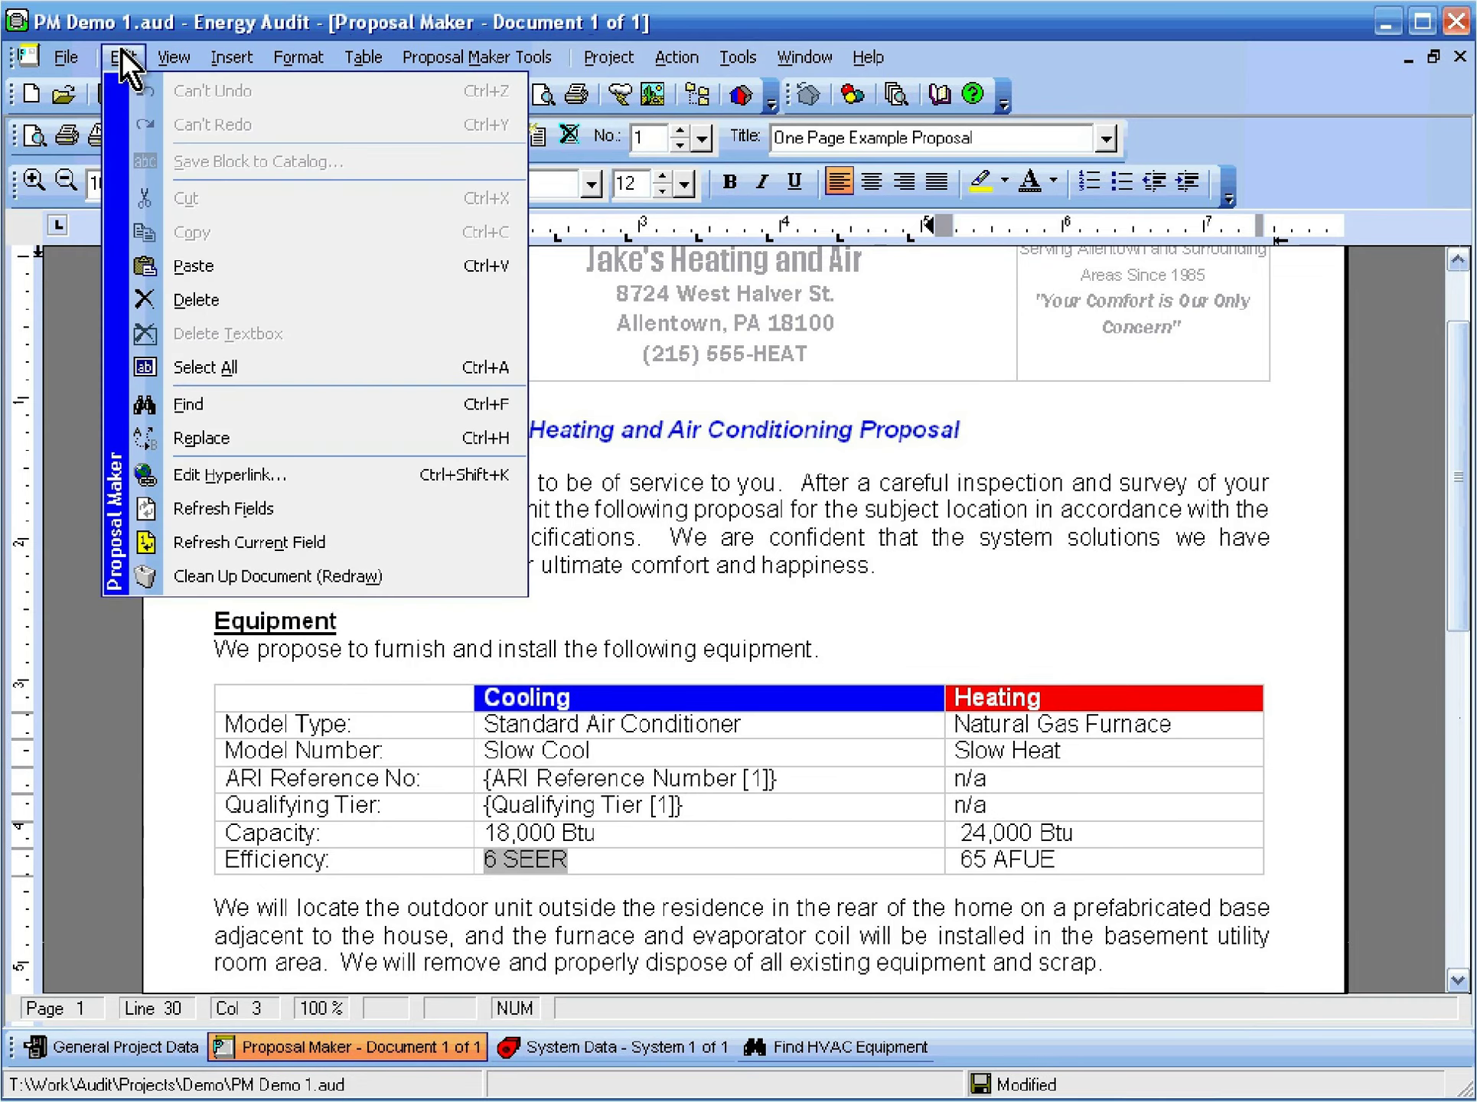
{"action": "left_click", "coordinate": [354, 510]}
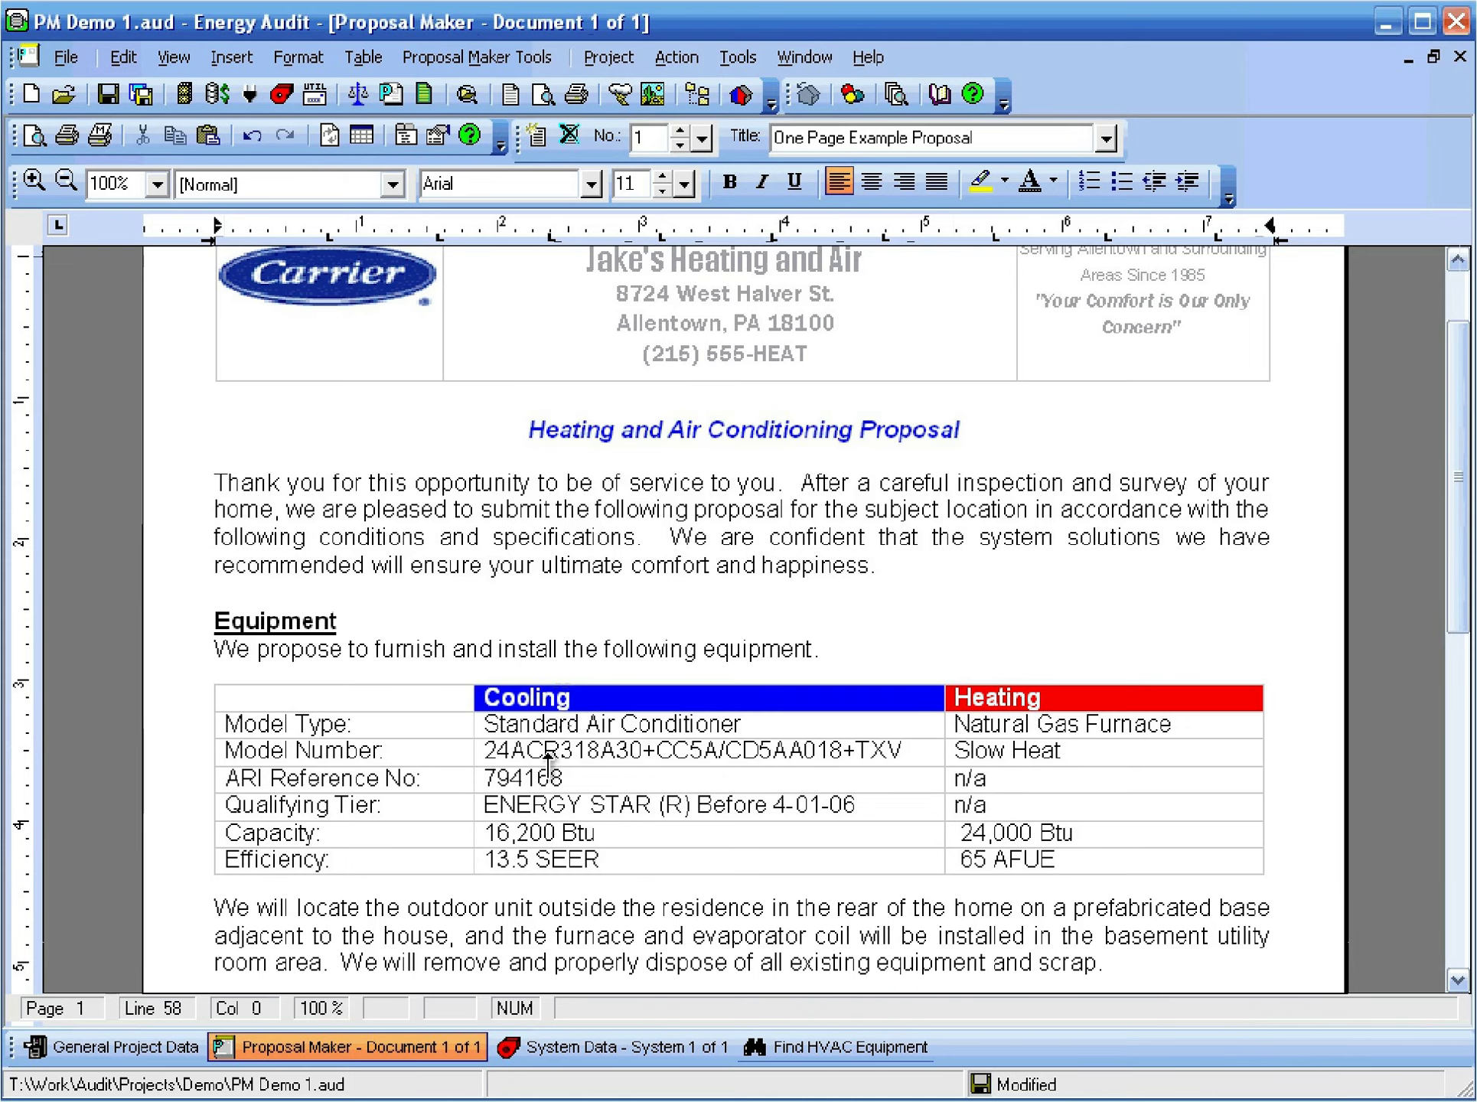
{"action": "left_click", "coordinate": [548, 754]}
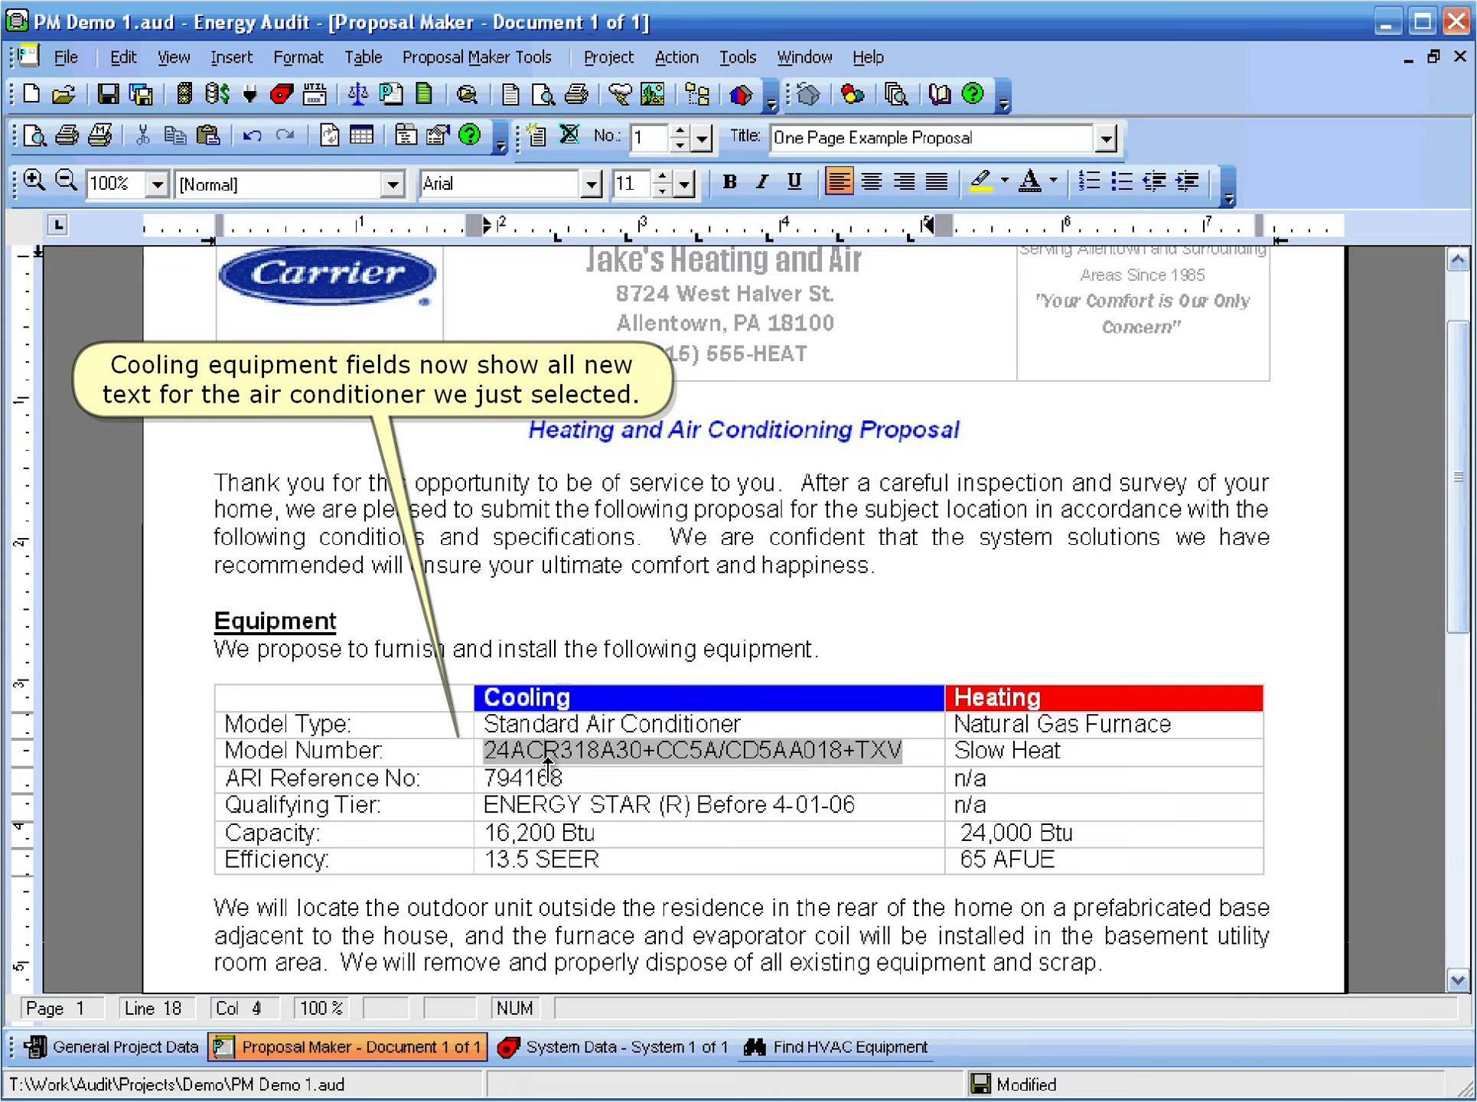
{"action": "left_click", "coordinate": [514, 783]}
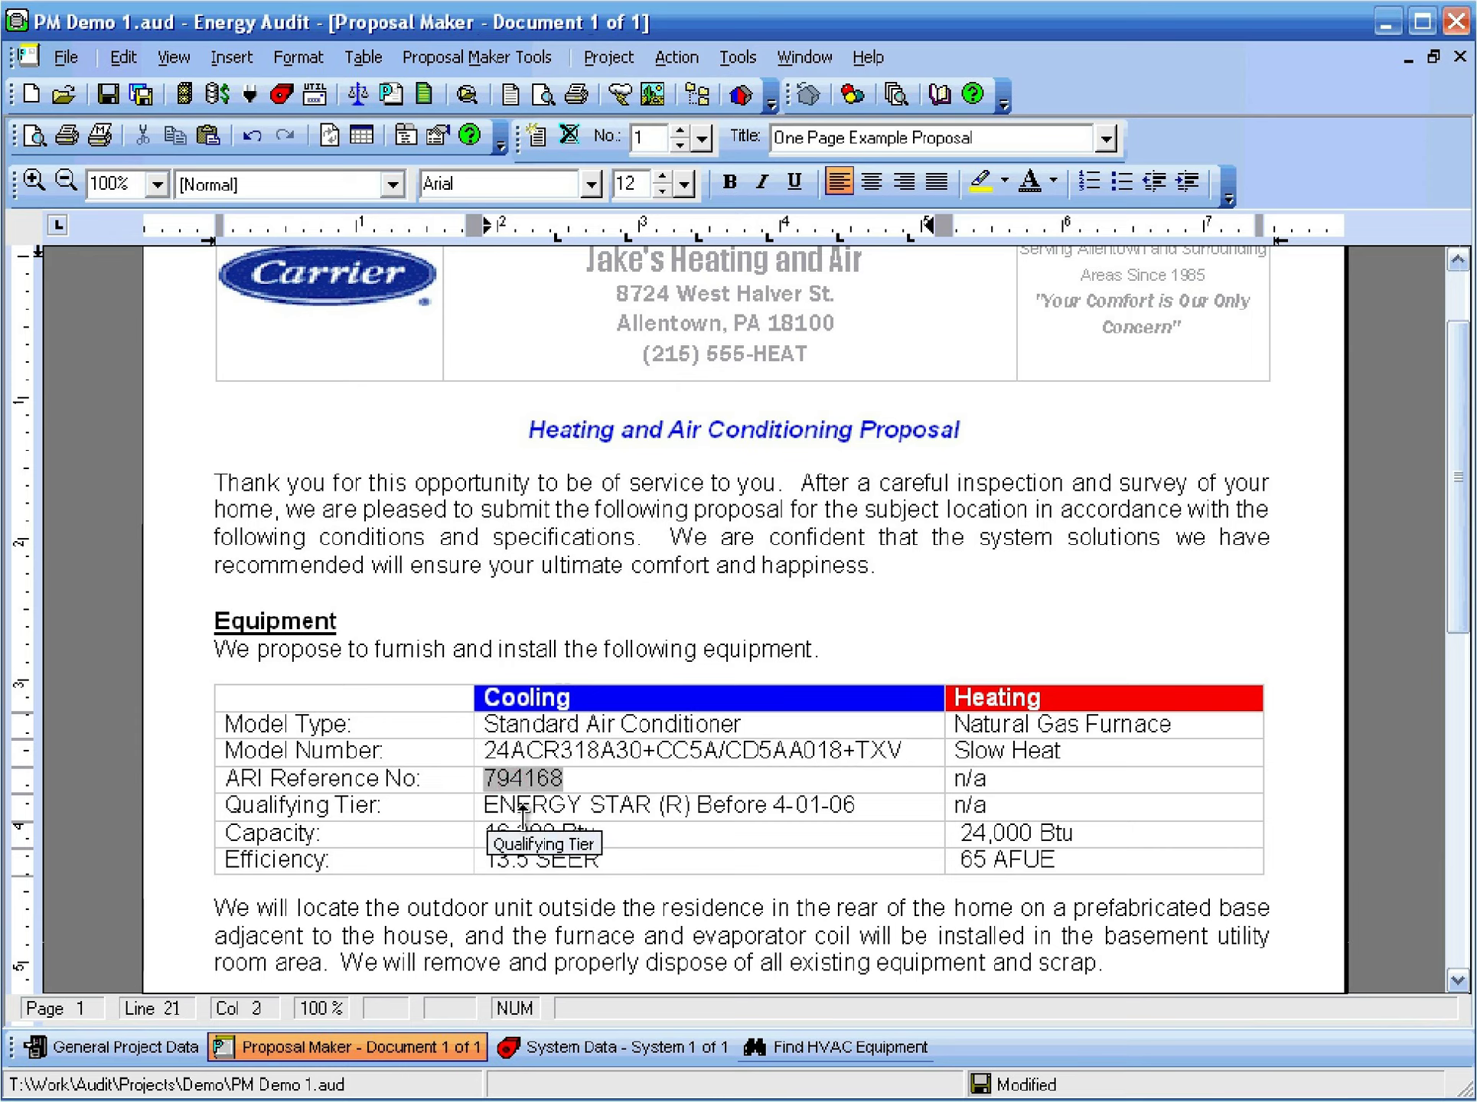
{"action": "left_click", "coordinate": [523, 806]}
{"action": "left_click", "coordinate": [517, 834]}
{"action": "left_click", "coordinate": [513, 861]}
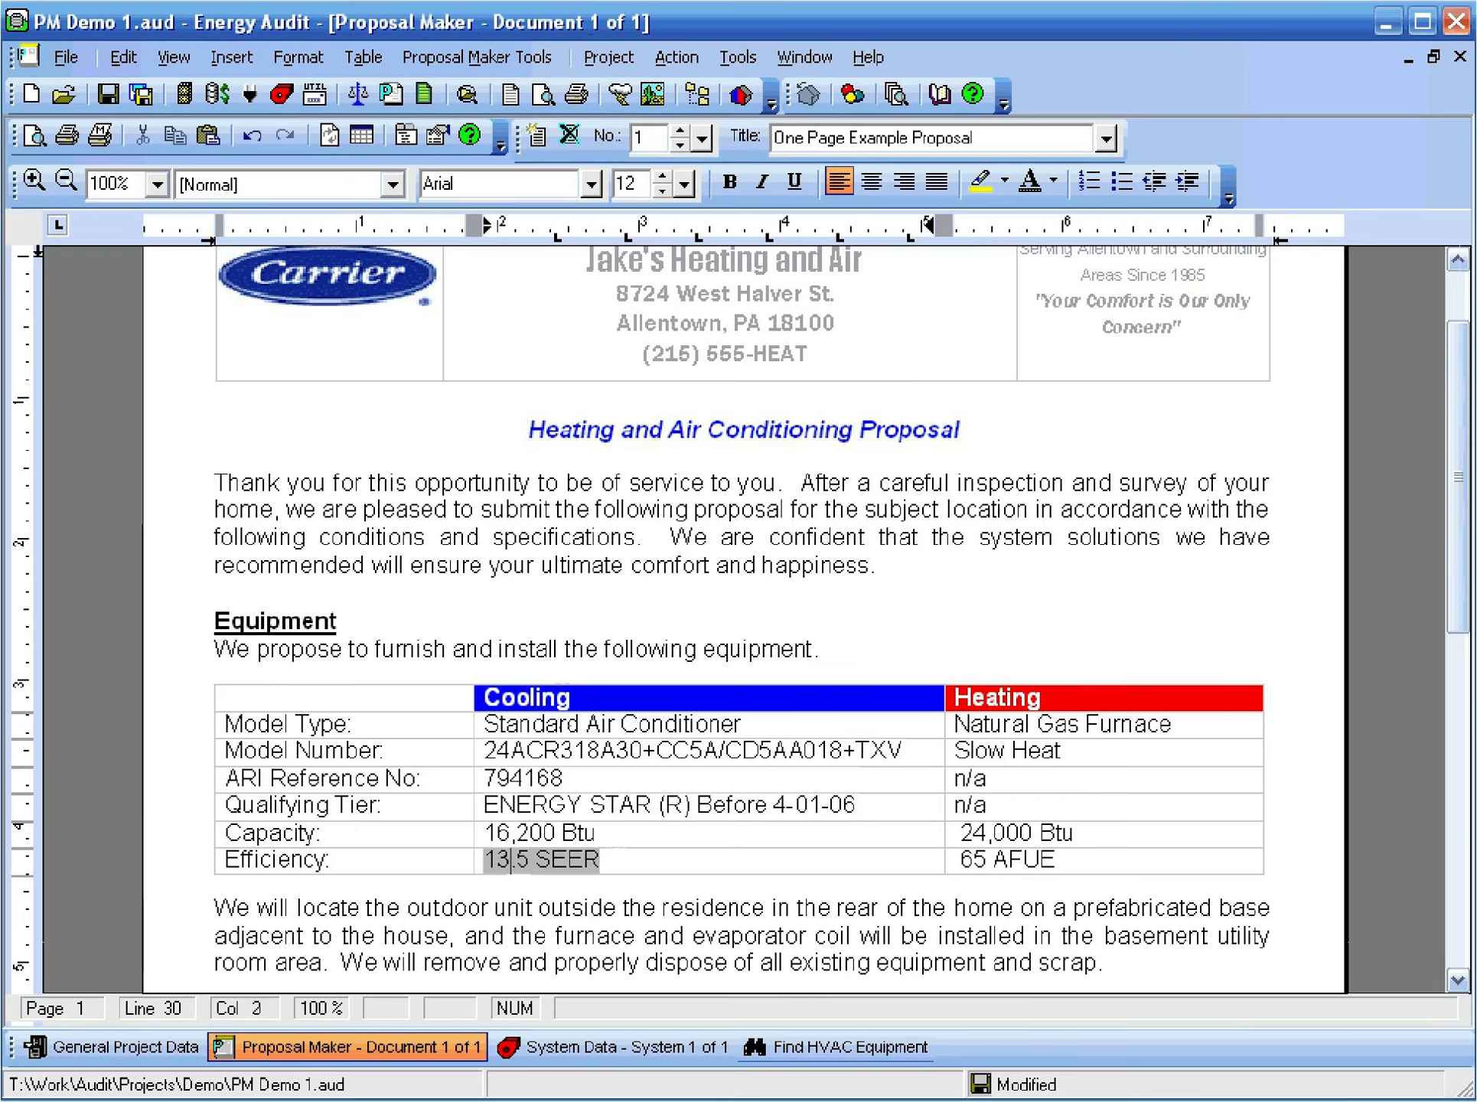